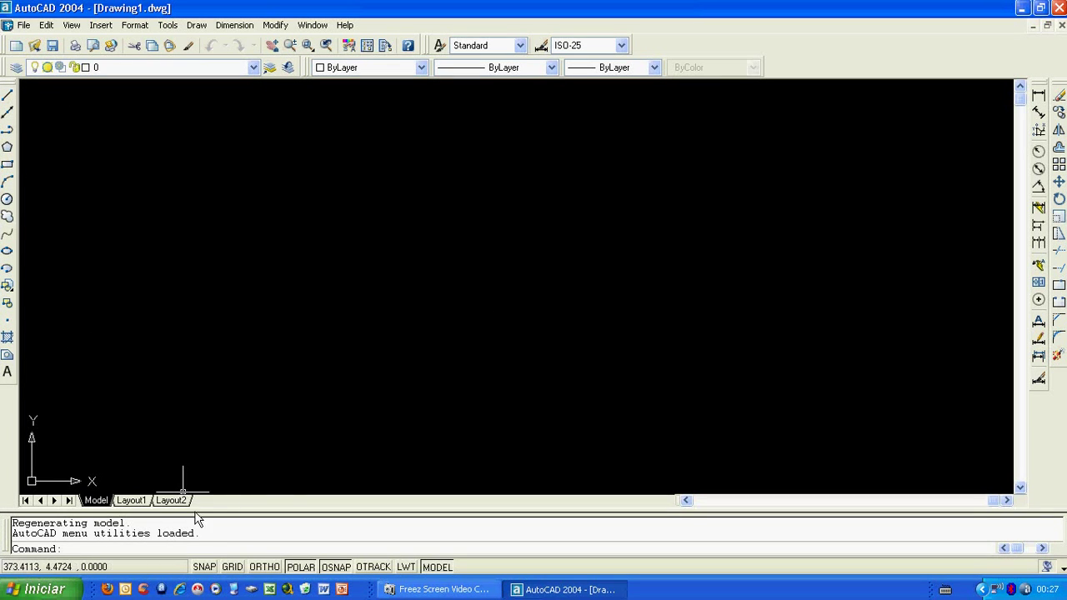
# In Drafting Settings, set the polar tracking increment to 30 and switch snap to isometric
pyautogui.rightClick(213, 570)
pyautogui.click(224, 552)
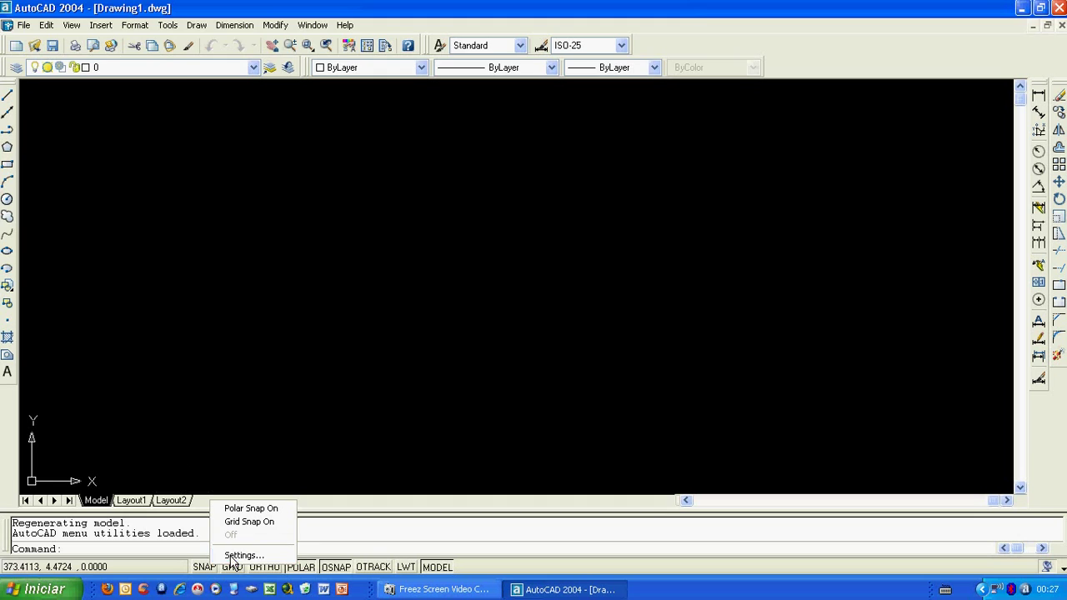
pyautogui.click(242, 95)
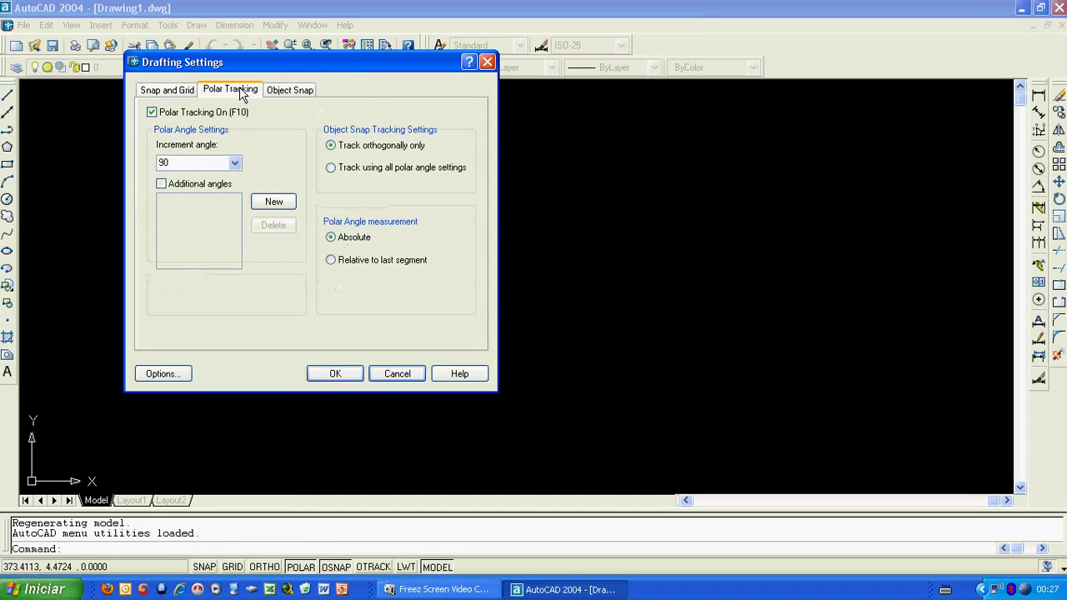
pyautogui.click(234, 164)
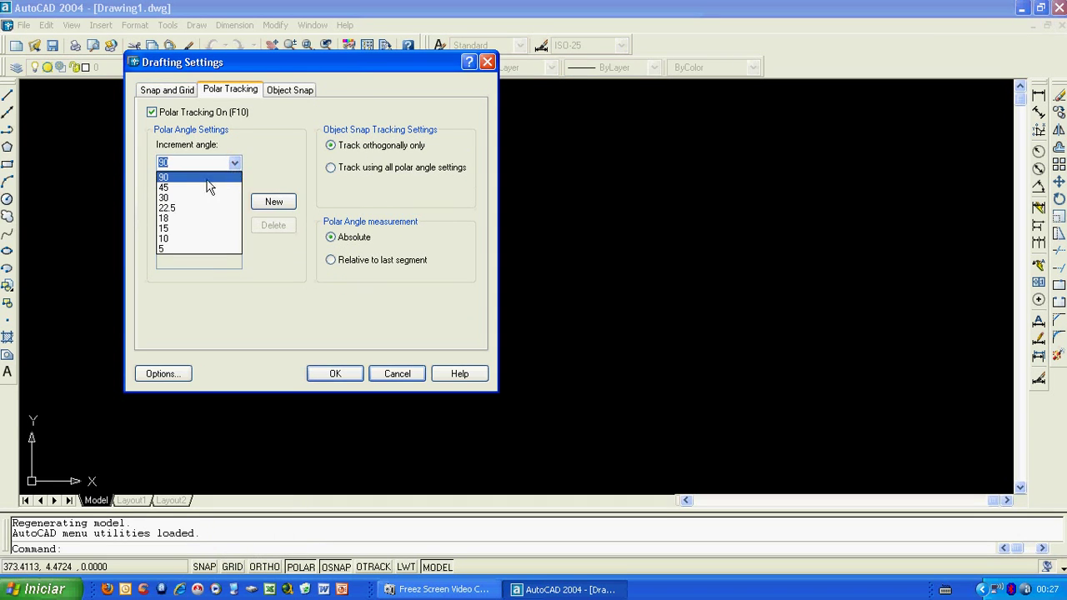
pyautogui.click(187, 197)
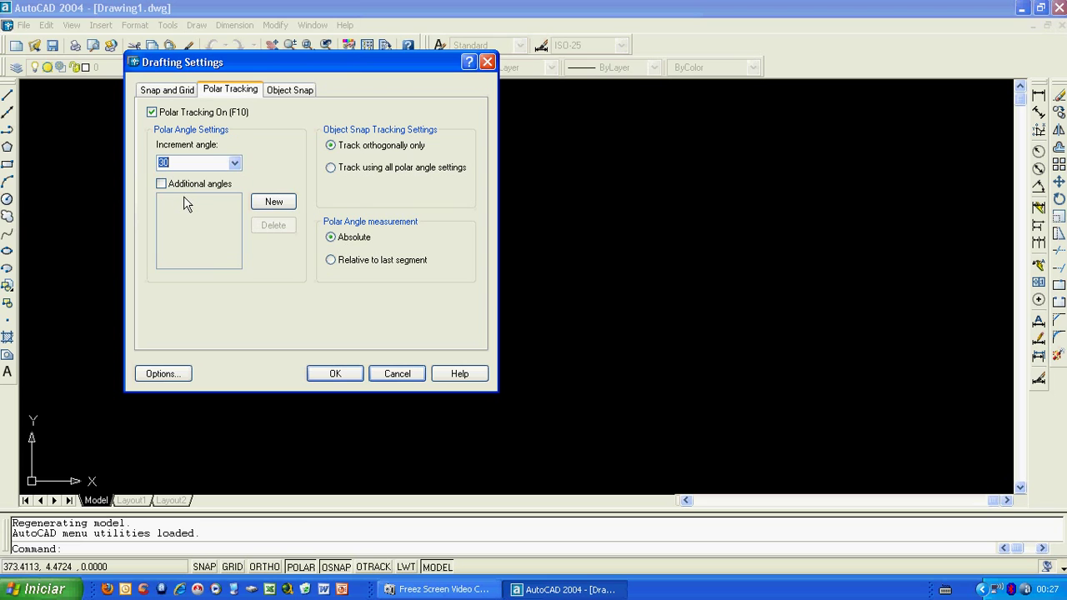
pyautogui.click(185, 93)
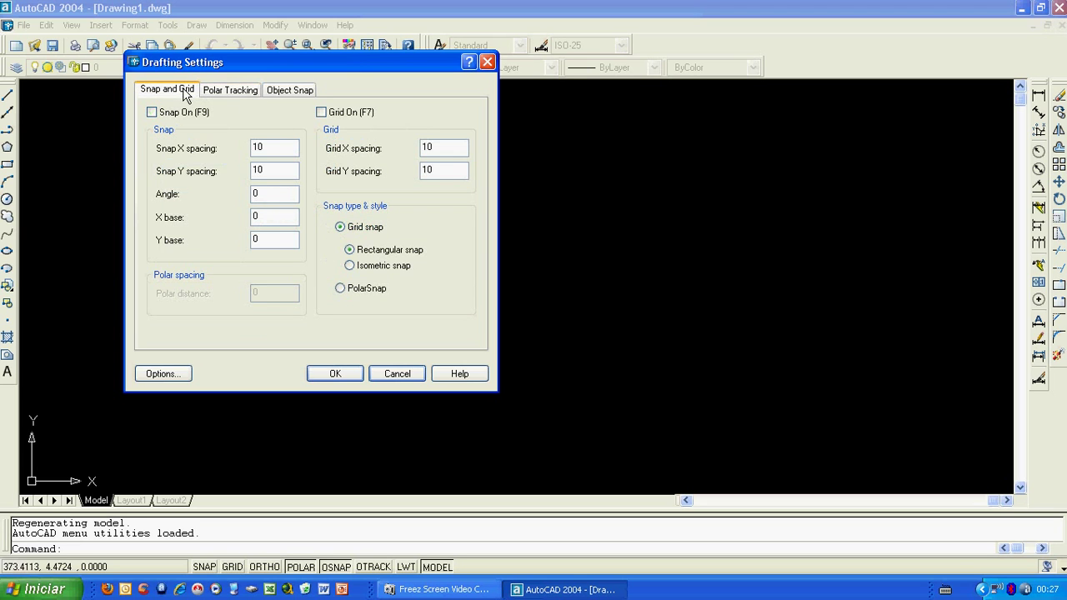
pyautogui.click(350, 267)
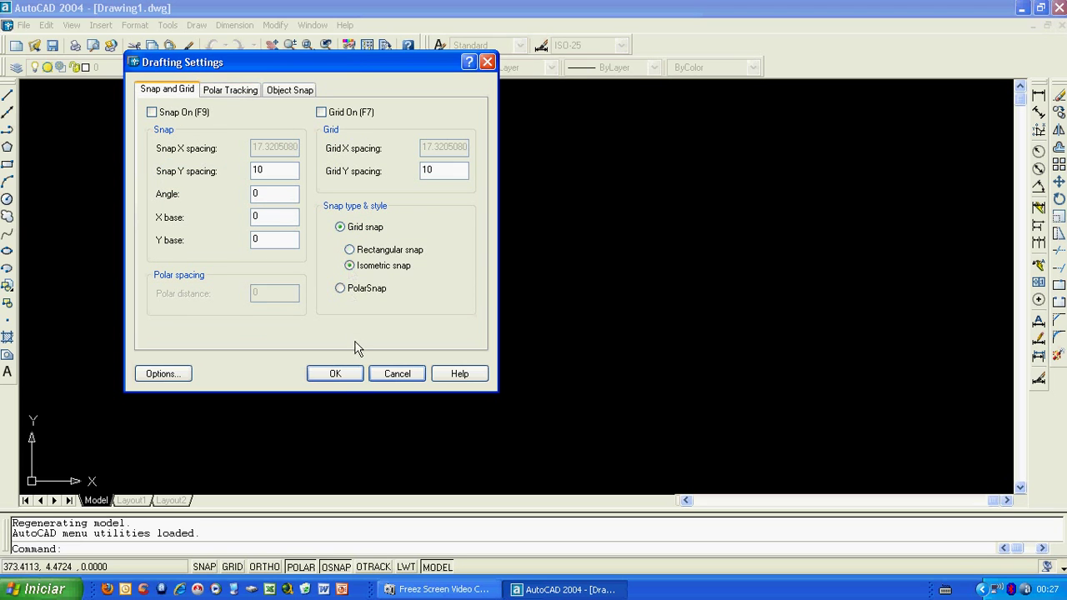
pyautogui.click(334, 374)
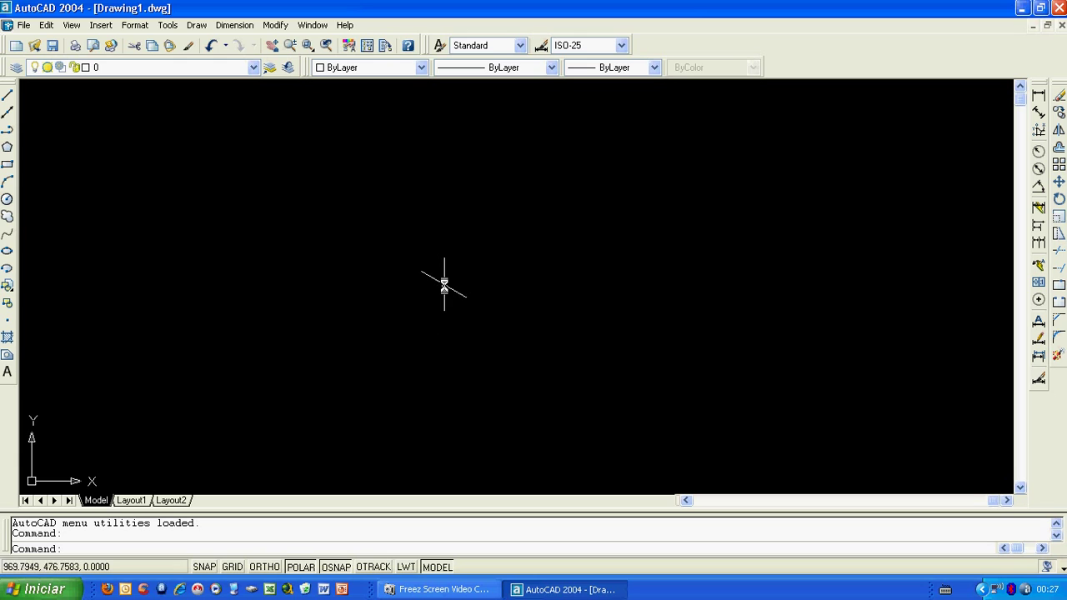
# Draw a 100-unit edge at 30° and a 30-unit edge at 330°, then erase the closing line
pyautogui.press('F5')
pyautogui.press('F5')
pyautogui.press('F5')
pyautogui.press('F5')
pyautogui.press('F5')
pyautogui.press('F5')
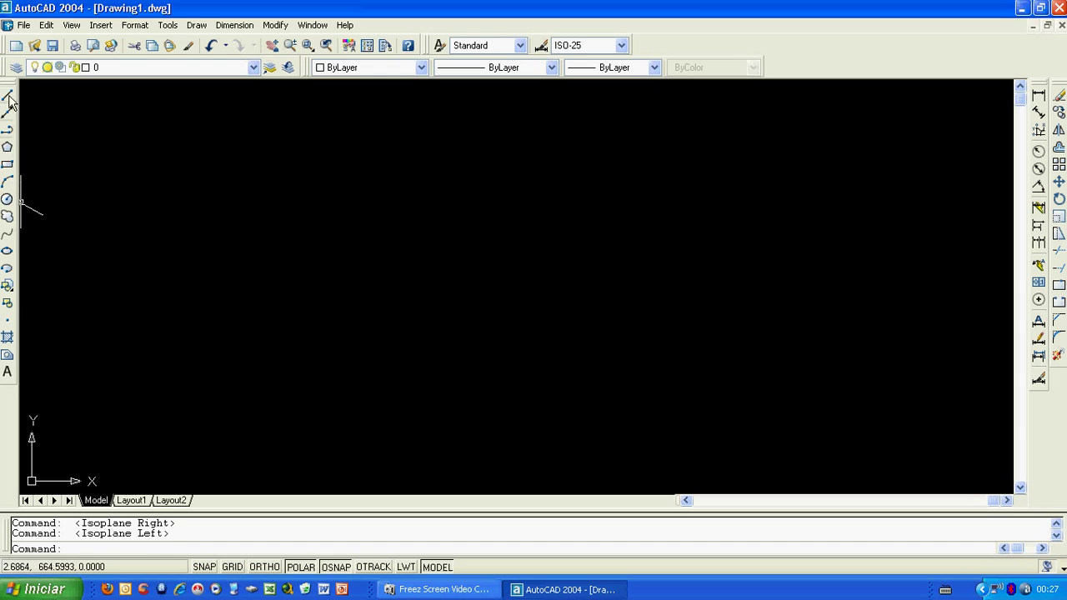
pyautogui.click(8, 97)
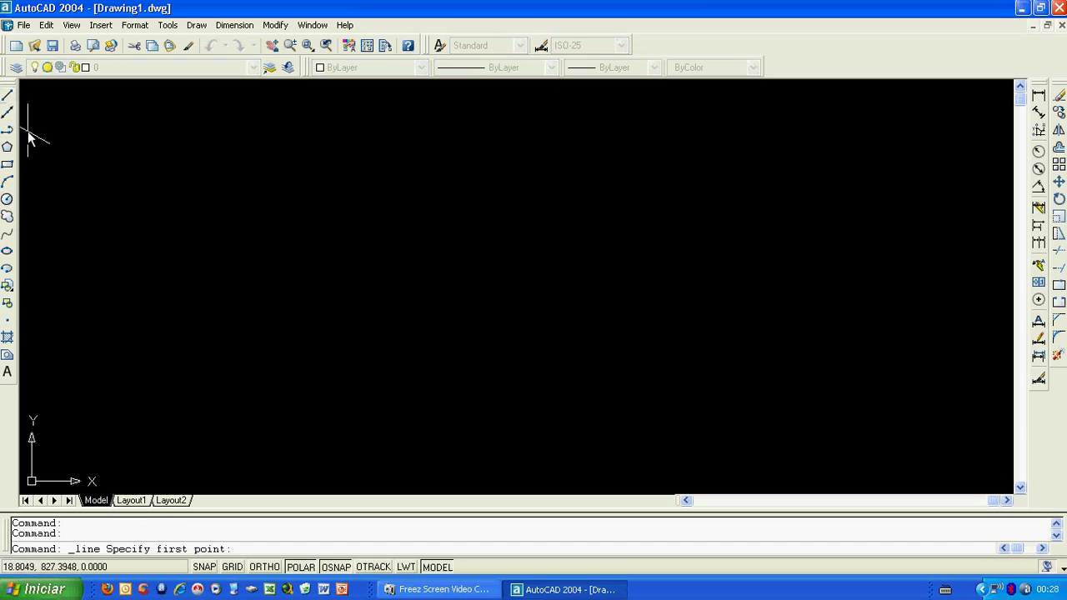
pyautogui.click(433, 315)
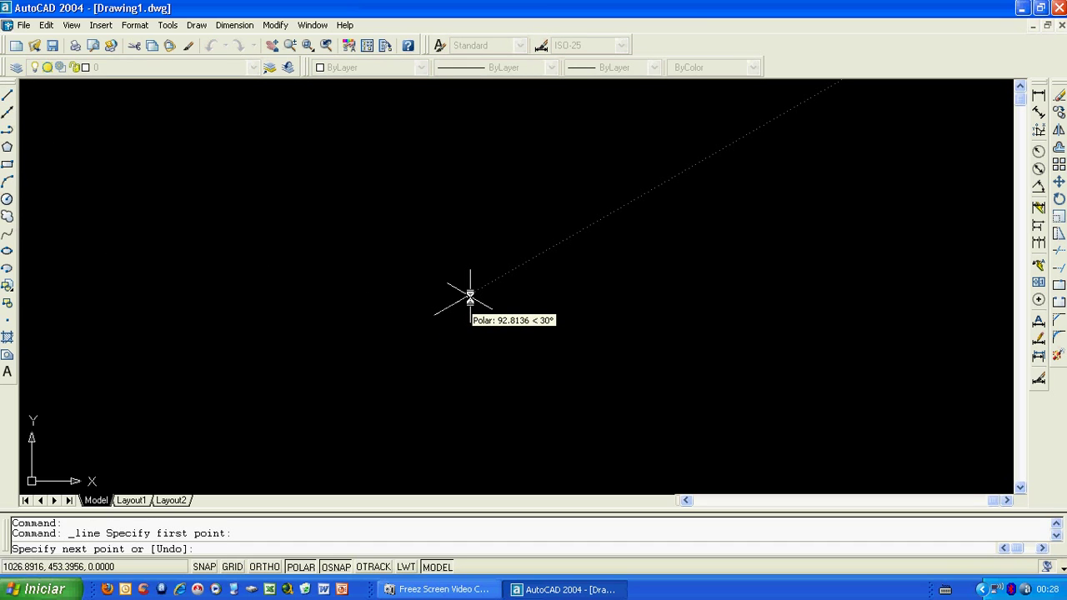
pyautogui.write('100')
pyautogui.press('Return')
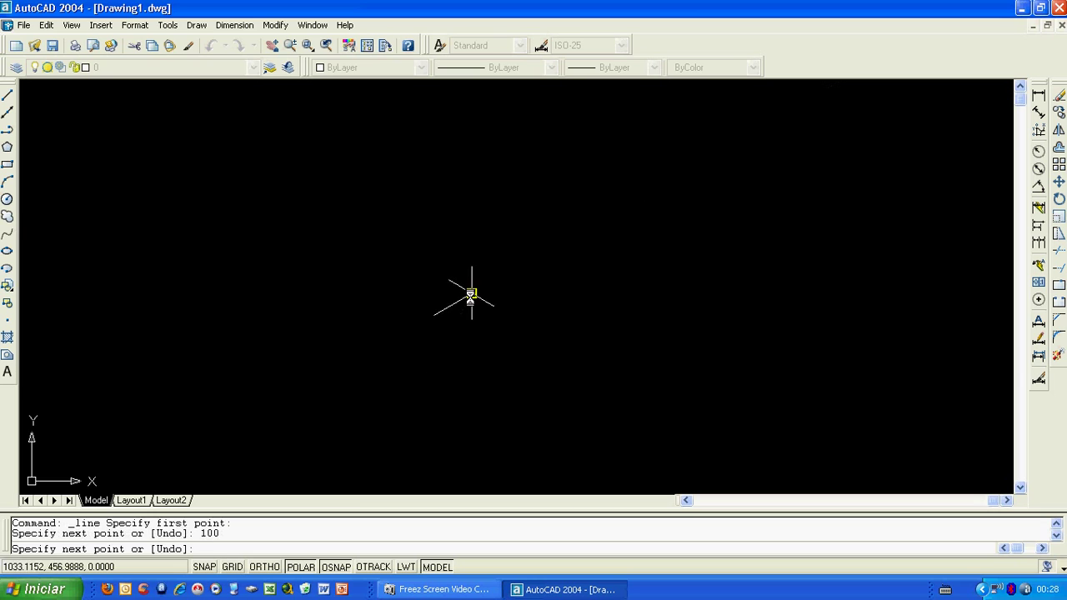
pyautogui.moveTo(469, 296); pyautogui.dragTo(523, 243, button='middle')
pyautogui.write('30')
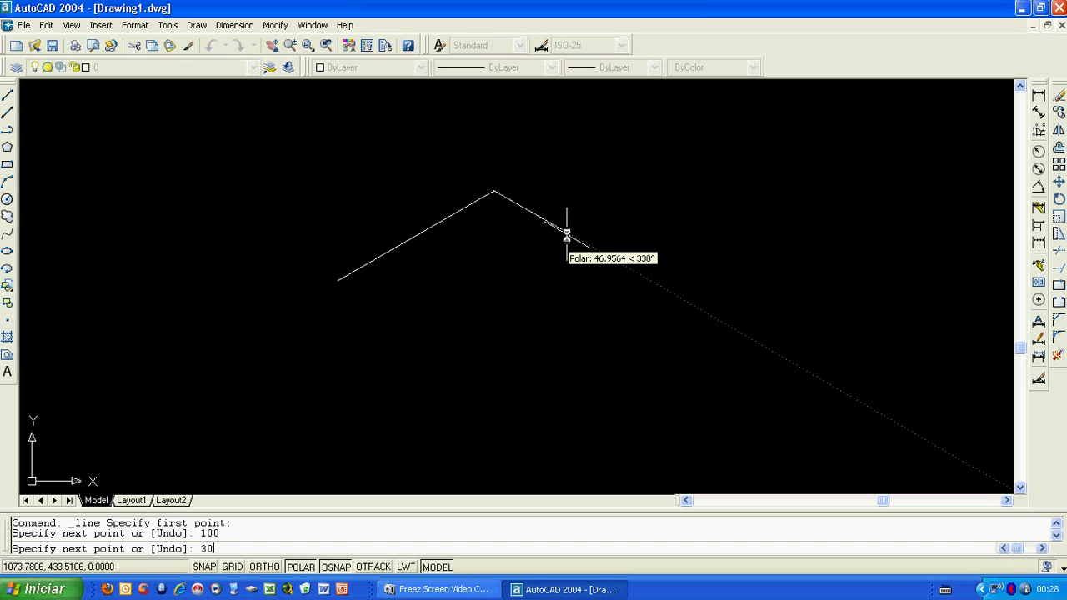
pyautogui.press('Return')
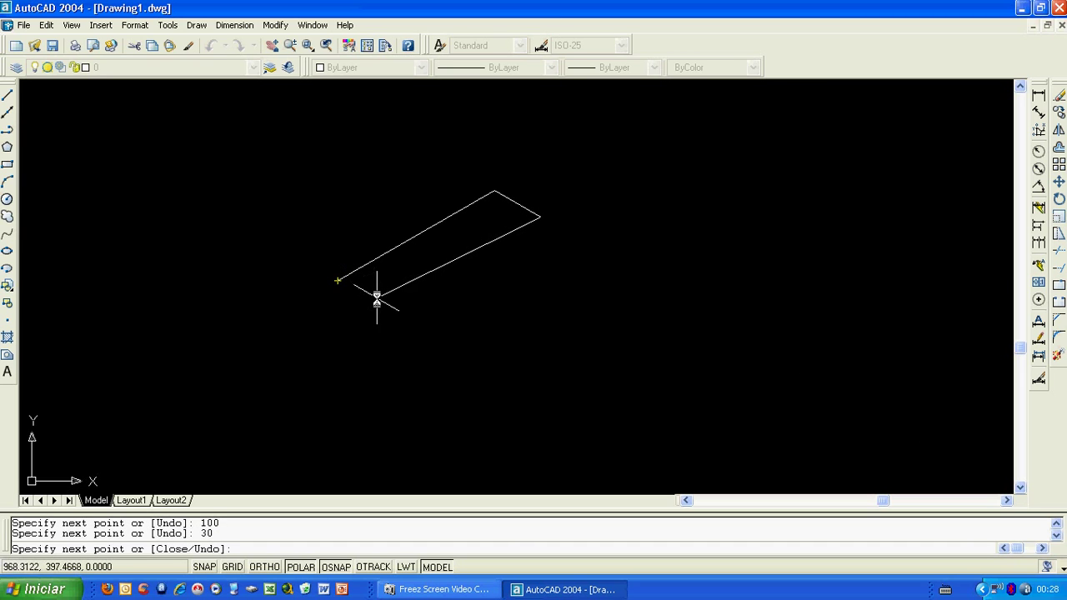
pyautogui.rightClick(379, 299)
pyautogui.click(404, 341)
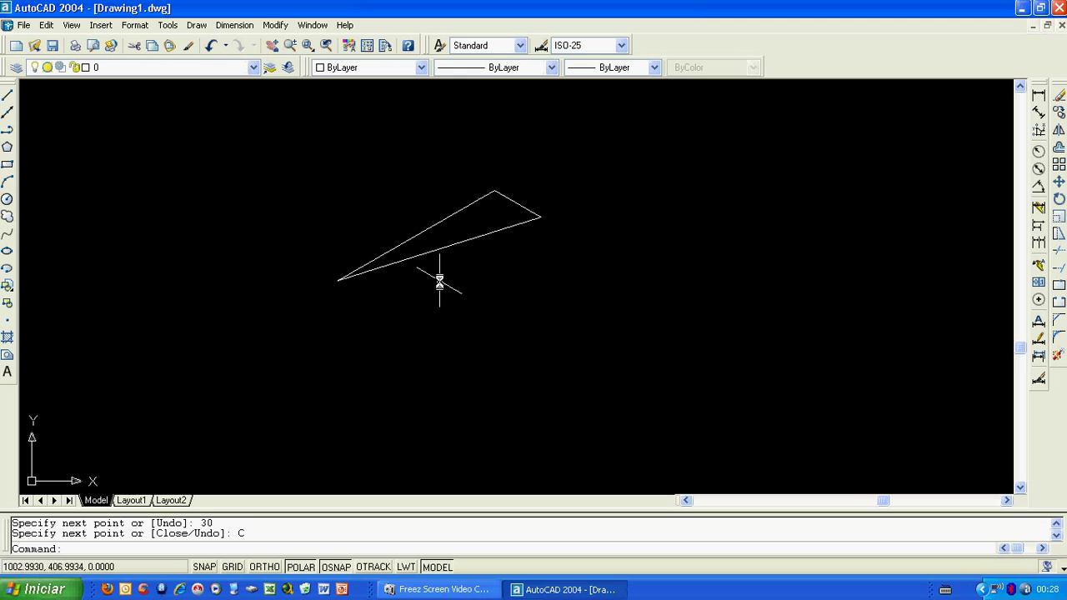
pyautogui.click(442, 249)
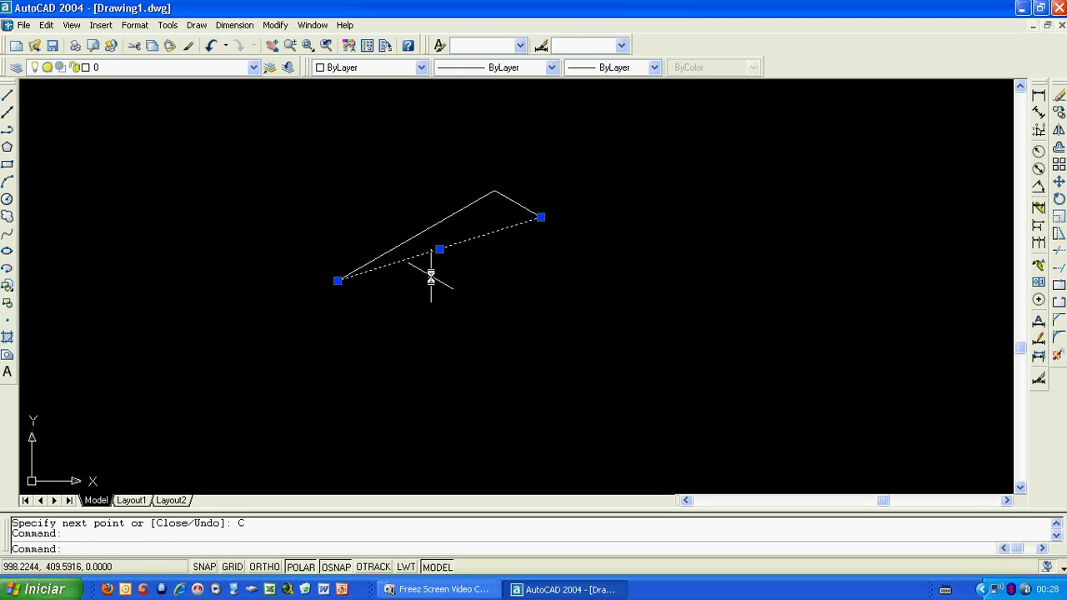
pyautogui.press('Delete')
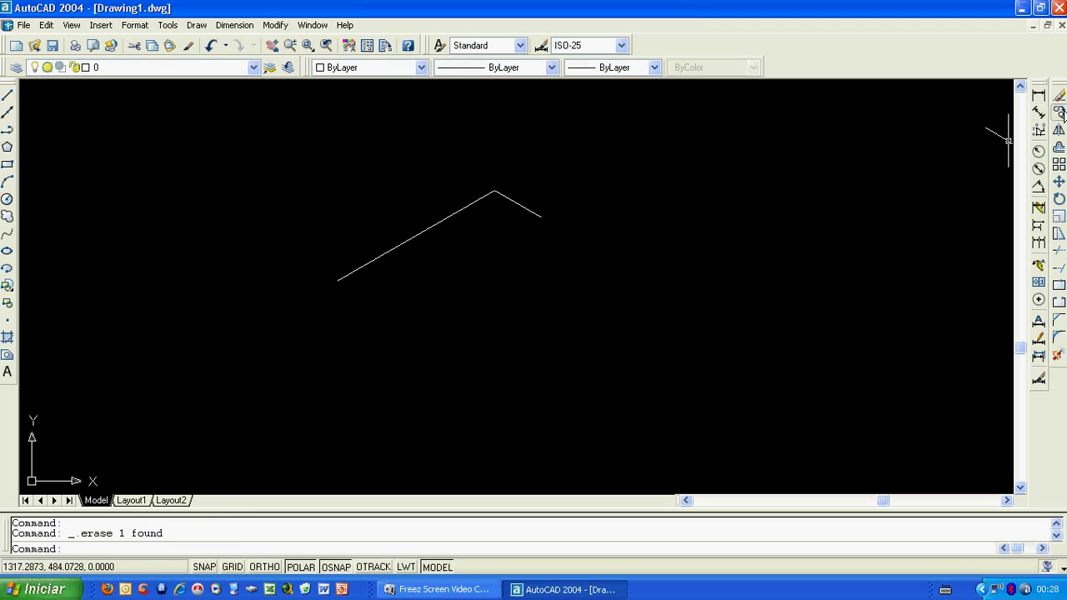
# Copy the long and short edges to the opposite corners to close the parallelogram
pyautogui.click(1059, 114)
pyautogui.moveTo(395, 274); pyautogui.dragTo(359, 219)
pyautogui.press('Return')
pyautogui.click(493, 192)
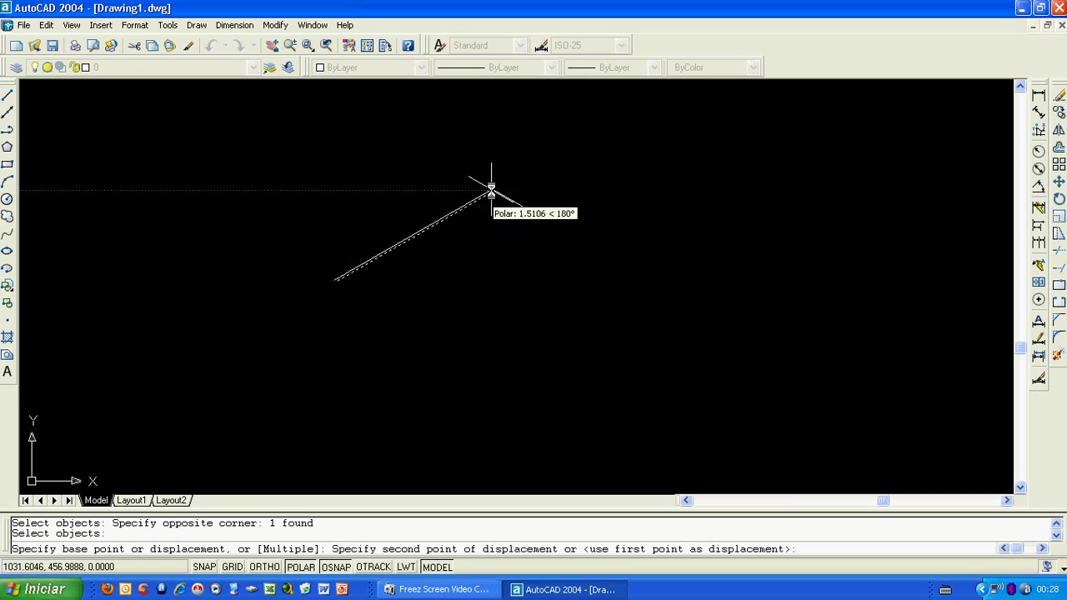
pyautogui.click(540, 218)
pyautogui.rightClick(492, 239)
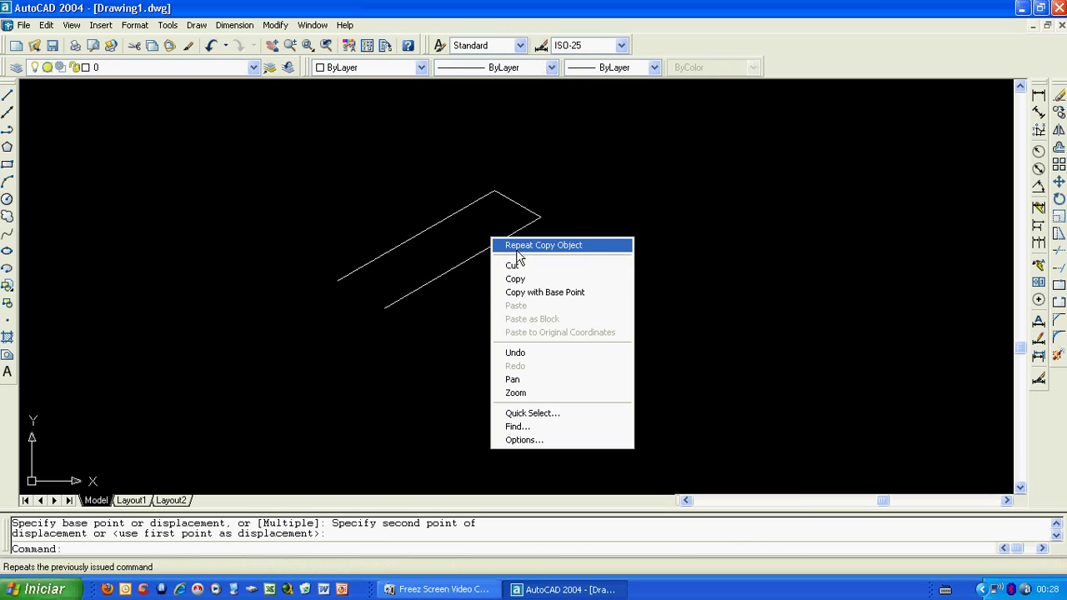
pyautogui.click(517, 252)
pyautogui.click(524, 209)
pyautogui.press('Return')
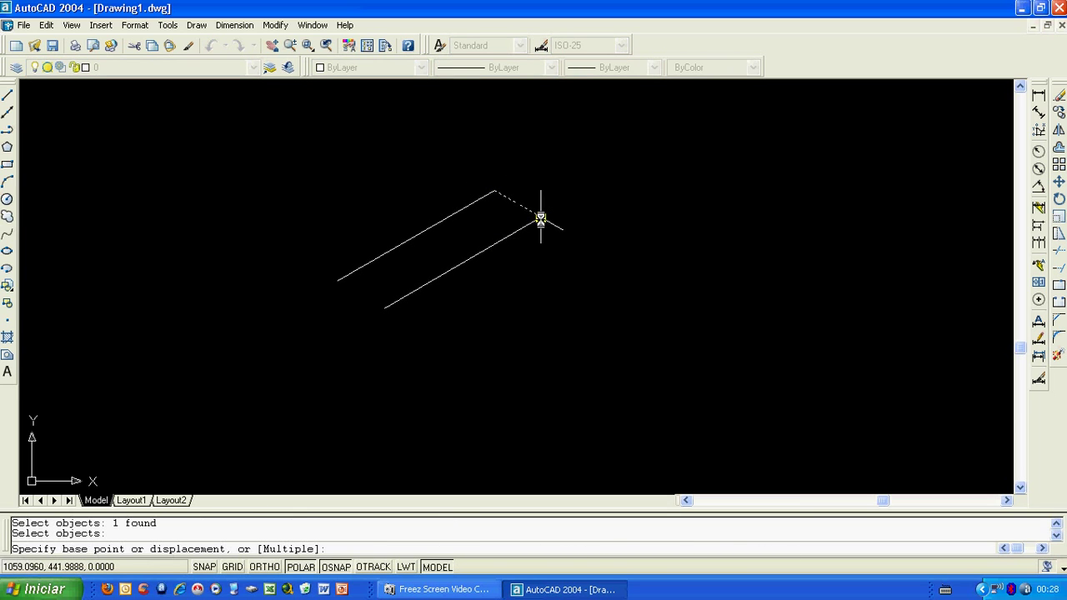
pyautogui.click(541, 217)
pyautogui.click(385, 308)
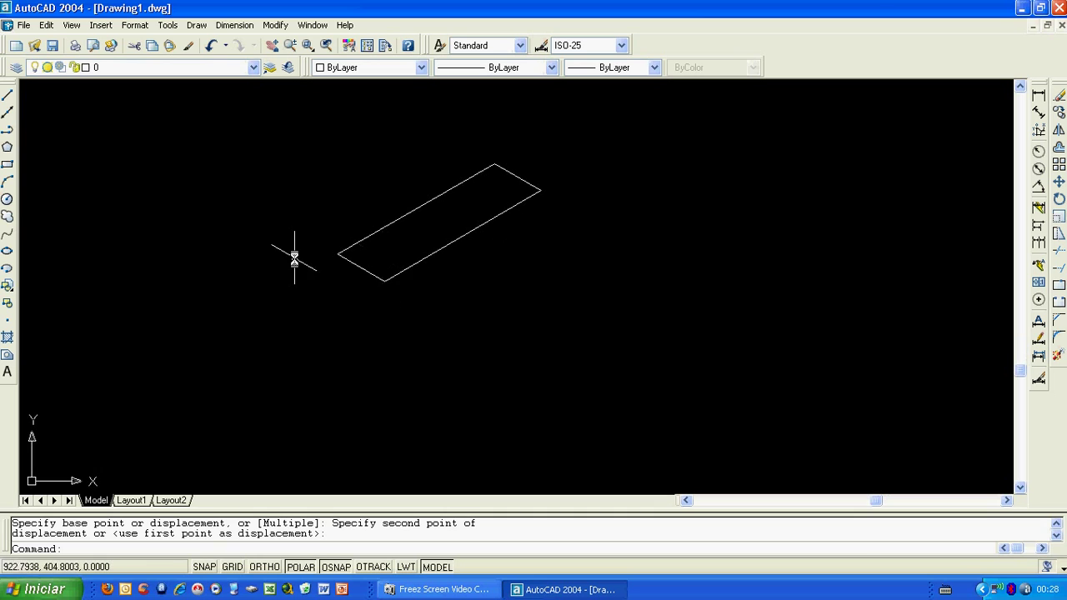
pyautogui.click(7, 97)
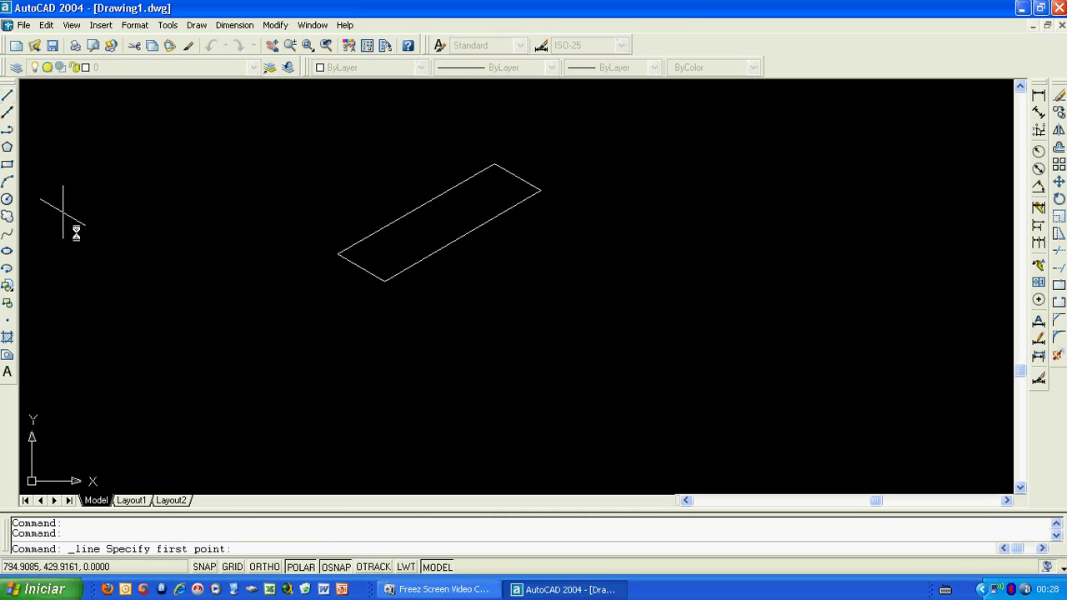
# Draw a vertical edge straight down from the top face's front corner
pyautogui.click(384, 281)
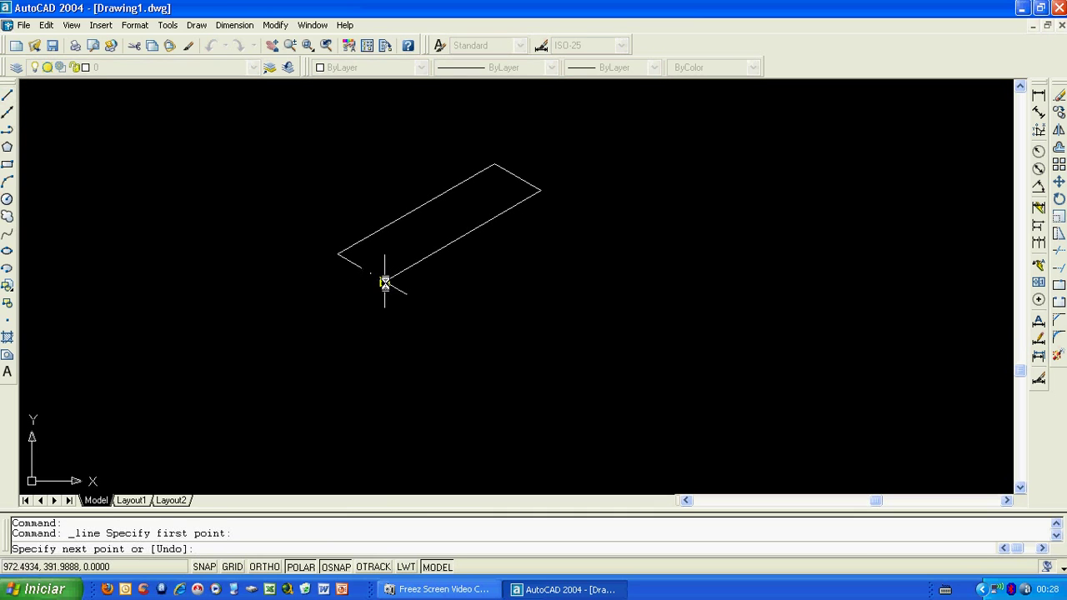
pyautogui.click(382, 379)
pyautogui.rightClick(383, 379)
pyautogui.click(408, 389)
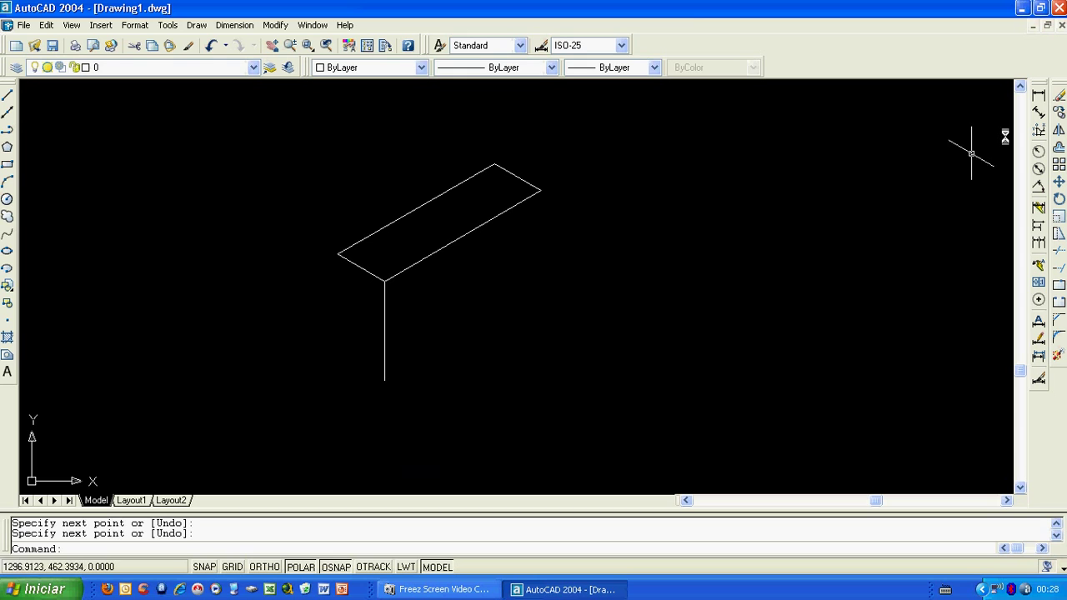
# Copy the vertical edge to the left and right corners of the top face
pyautogui.click(1059, 112)
pyautogui.click(483, 321)
pyautogui.click(378, 288)
pyautogui.press('Return')
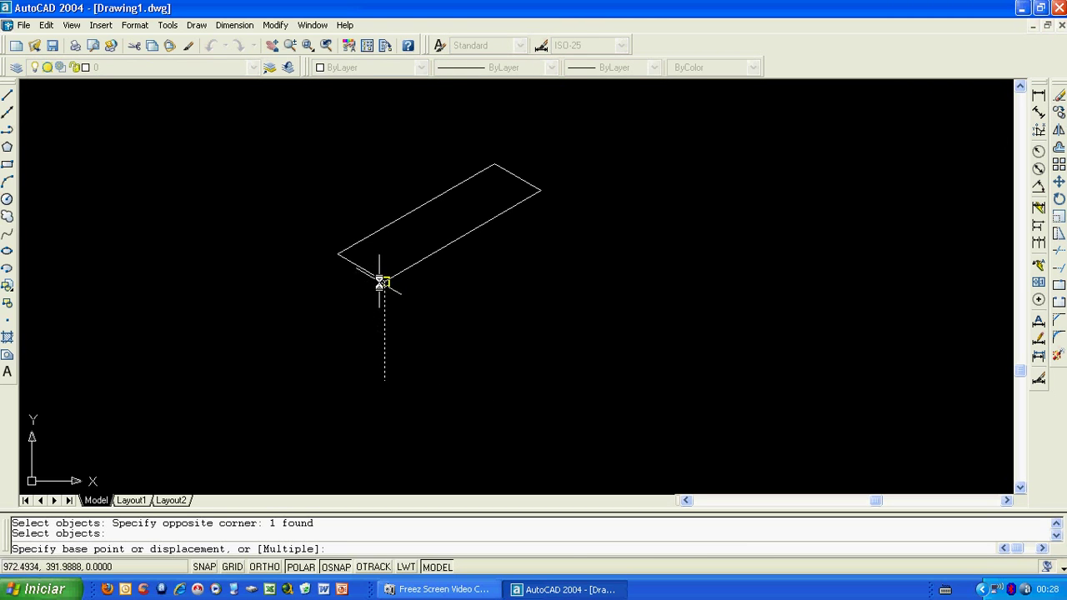
pyautogui.click(384, 281)
pyautogui.click(337, 253)
pyautogui.rightClick(298, 251)
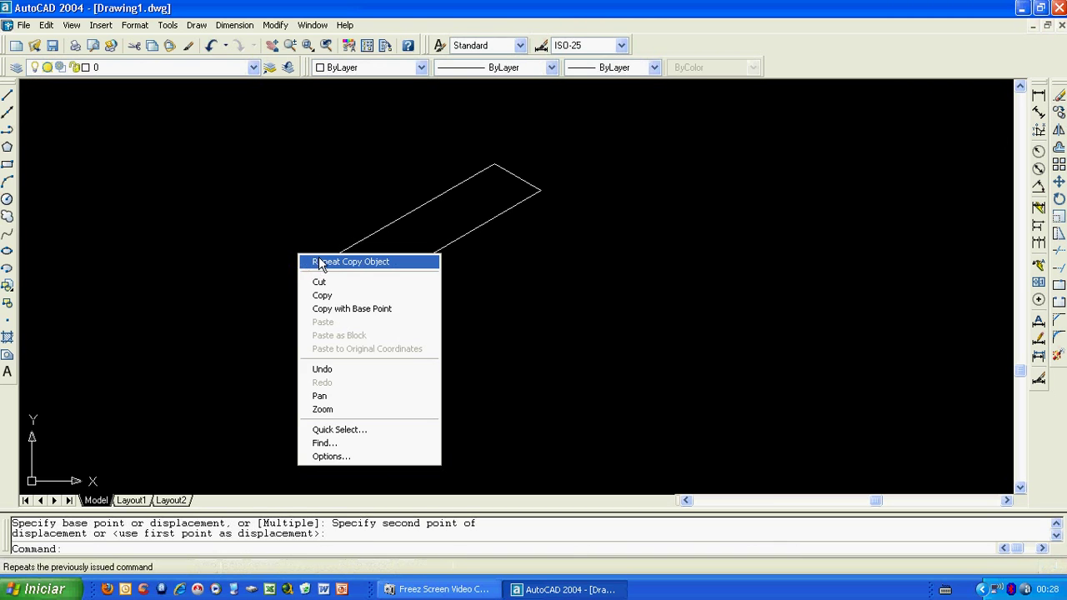
pyautogui.click(325, 261)
pyautogui.click(423, 372)
pyautogui.click(377, 345)
pyautogui.press('Return')
pyautogui.click(384, 281)
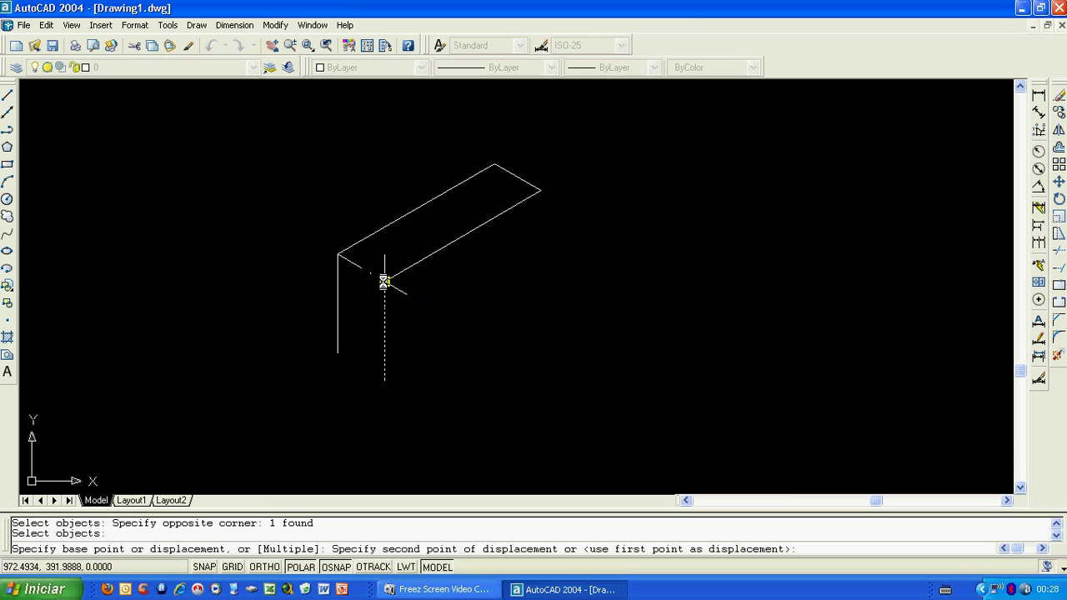
pyautogui.click(542, 192)
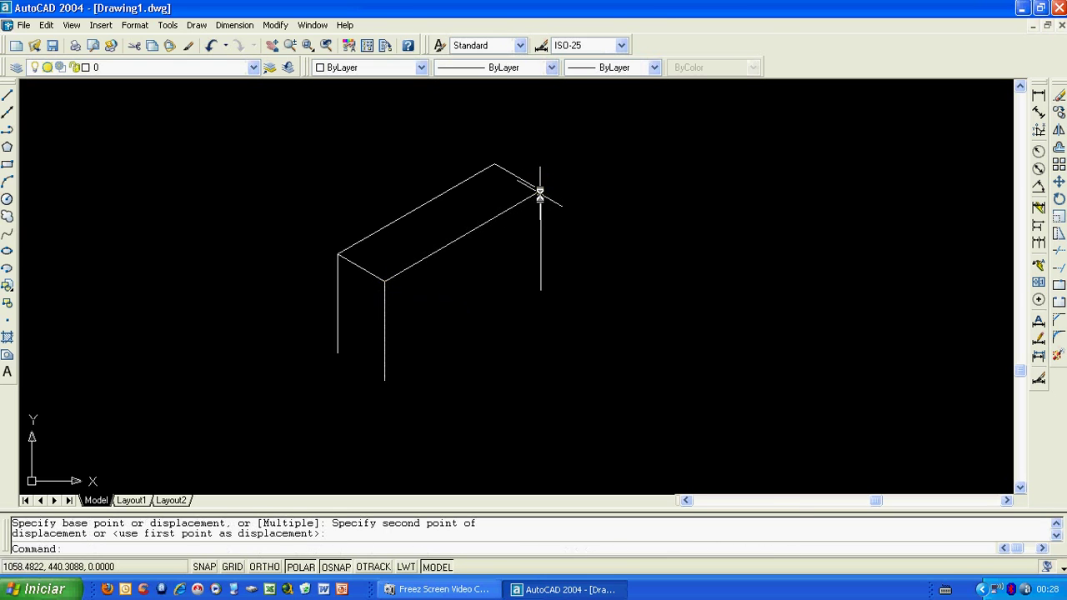
# Draw the bottom edges from the right lower corner through the front to the left lower corner
pyautogui.click(8, 94)
pyautogui.click(541, 290)
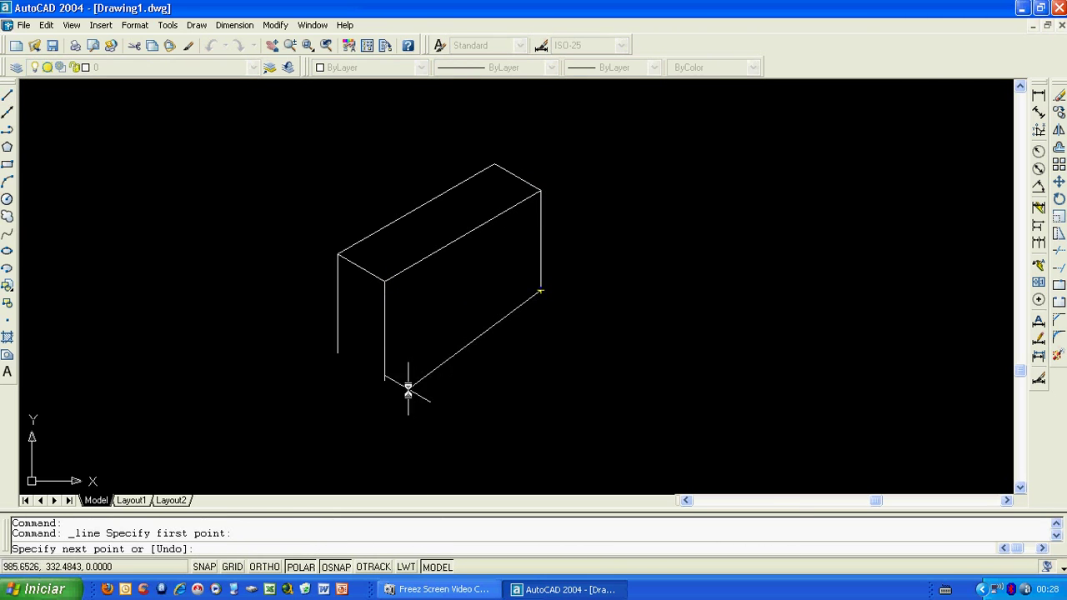
pyautogui.click(383, 380)
pyautogui.click(337, 352)
pyautogui.rightClick(338, 354)
pyautogui.click(364, 362)
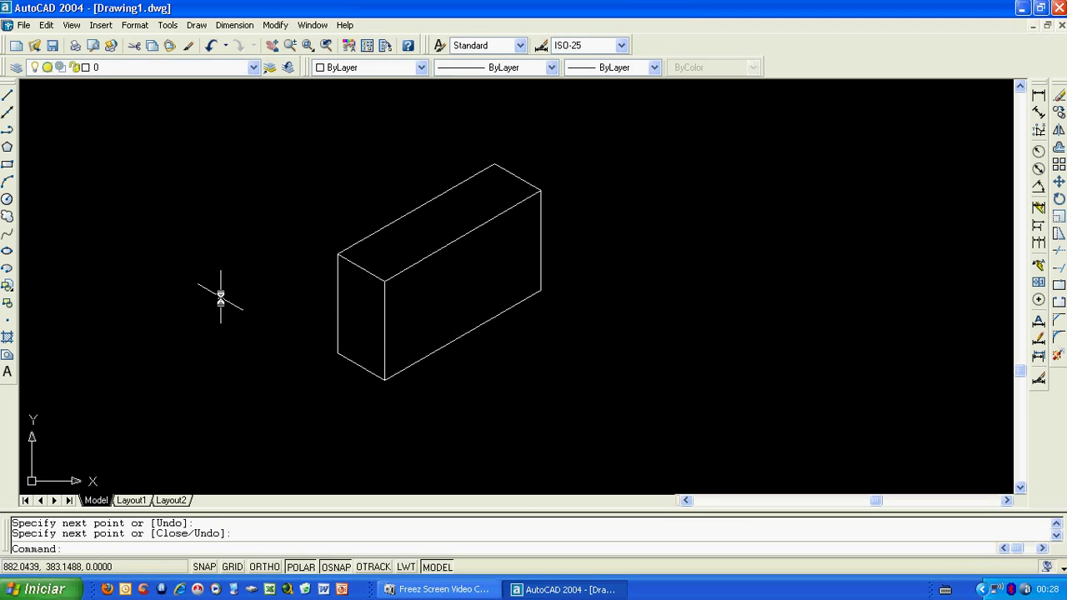
# On the right isometric plane, draw a radius-20 isocircle centred low on the front vertical edge
pyautogui.press('F6')
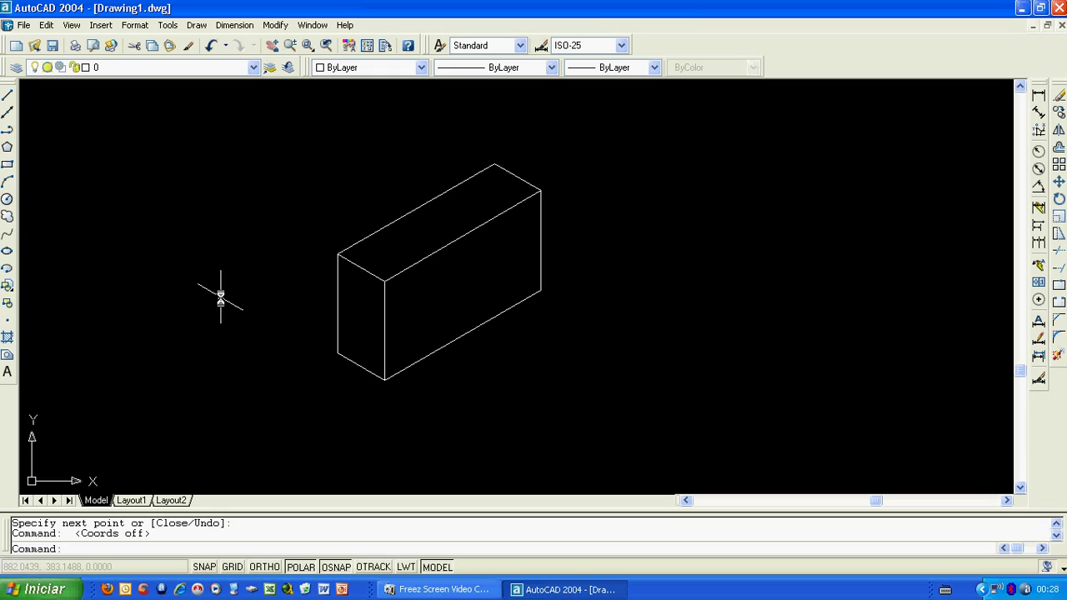
pyautogui.press('F5')
pyautogui.press('F5')
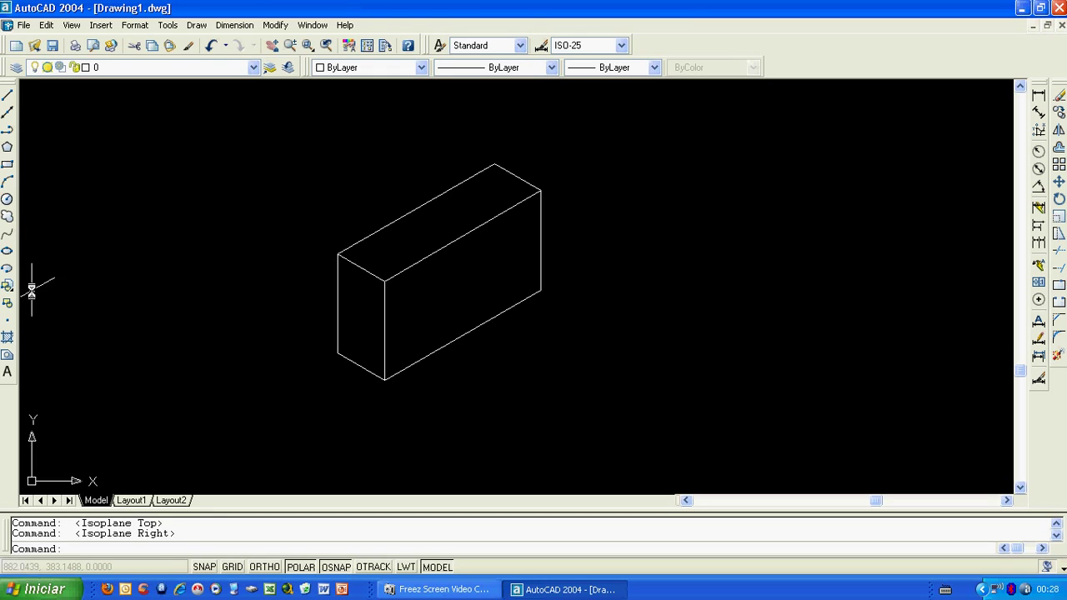
pyautogui.click(6, 250)
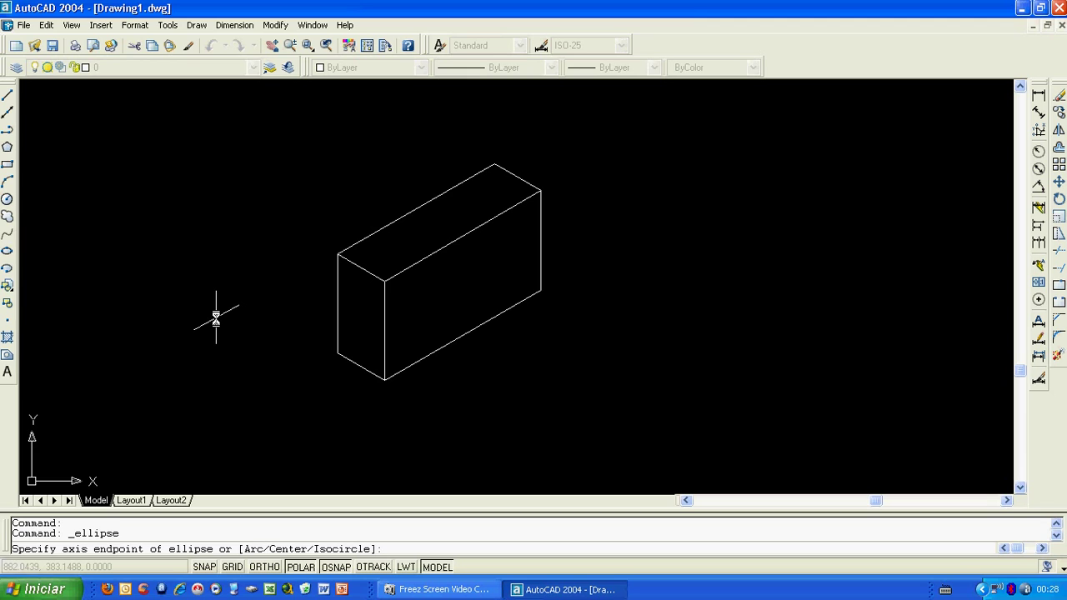
pyautogui.write('i')
pyautogui.press('Return')
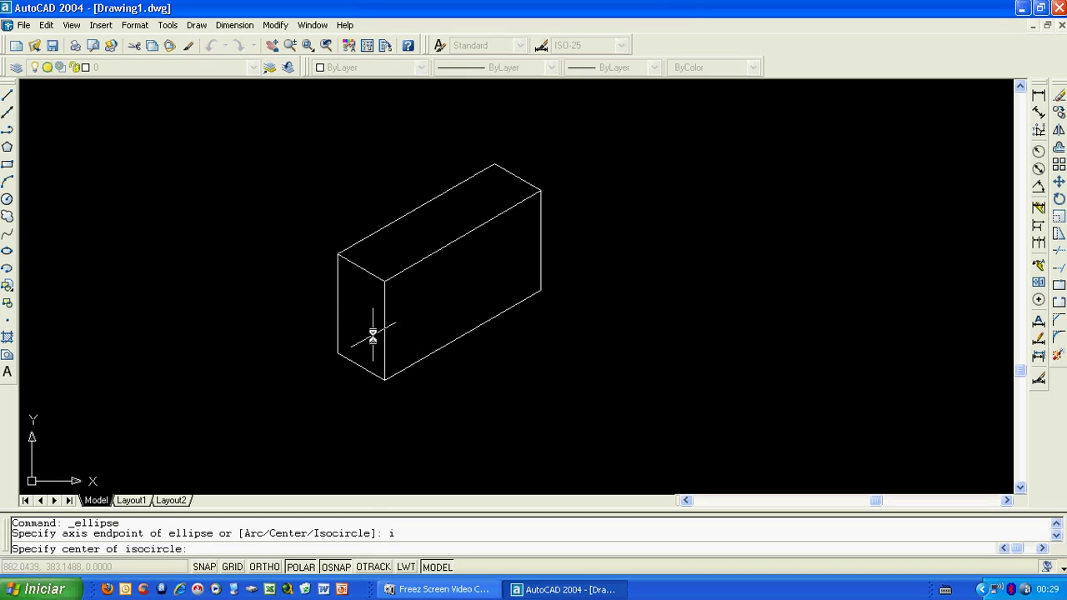
pyautogui.click(381, 329)
pyautogui.write('r')
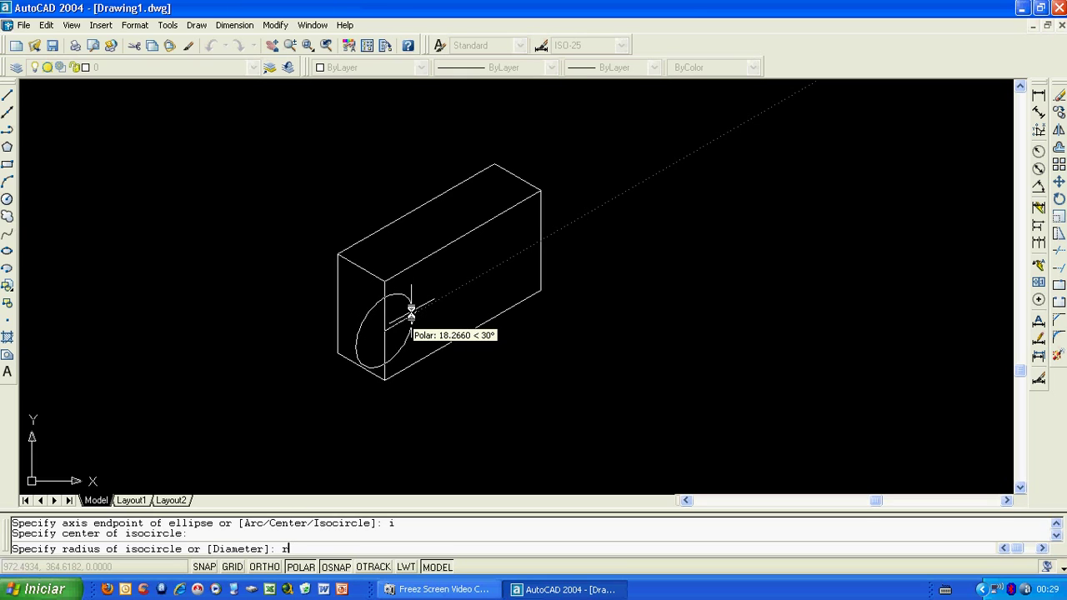
pyautogui.press('Return')
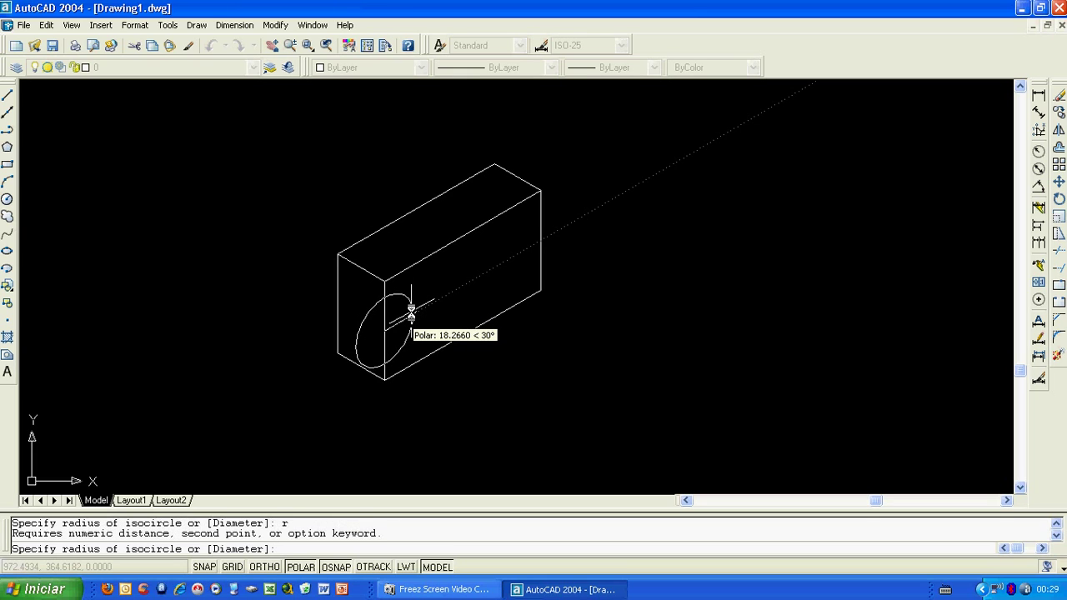
pyautogui.write('20')
pyautogui.press('Return')
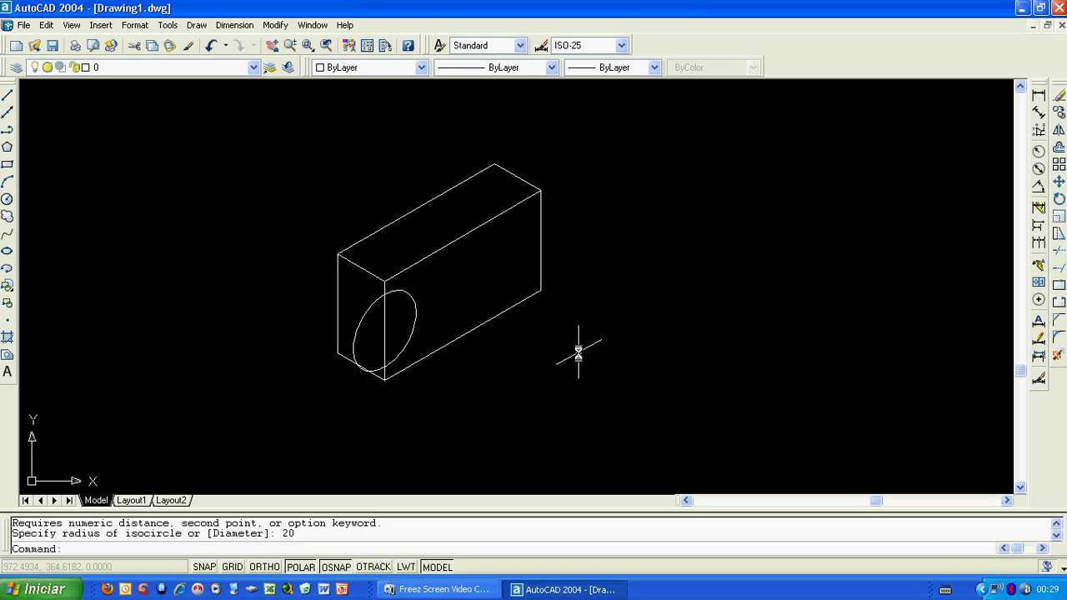
# Copy the isocircle up and left onto the box's left vertical edge
pyautogui.click(1059, 114)
pyautogui.click(415, 324)
pyautogui.press('Return')
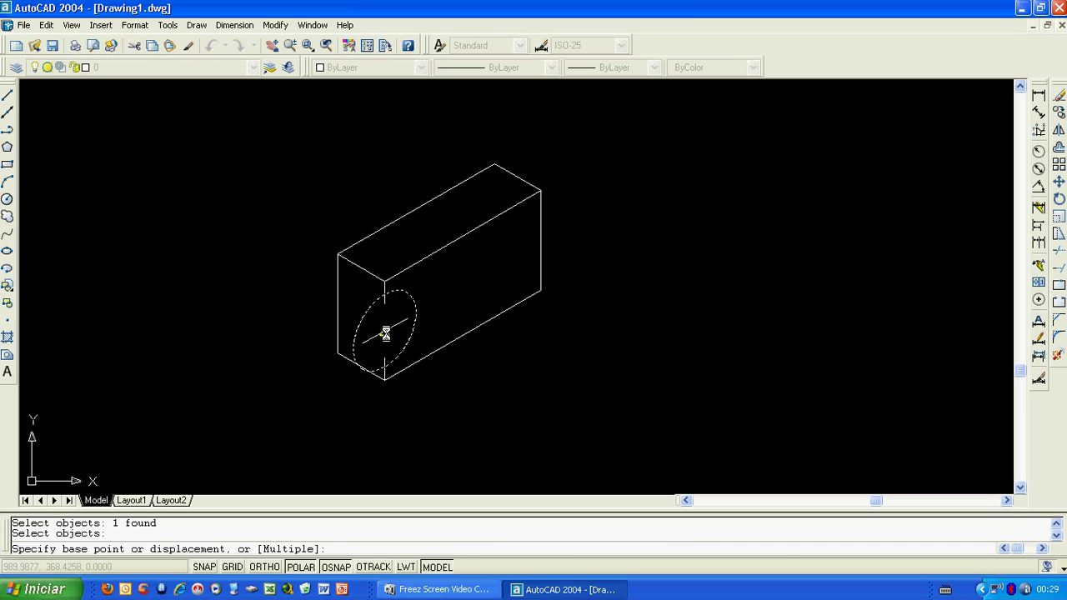
pyautogui.click(385, 333)
pyautogui.click(338, 304)
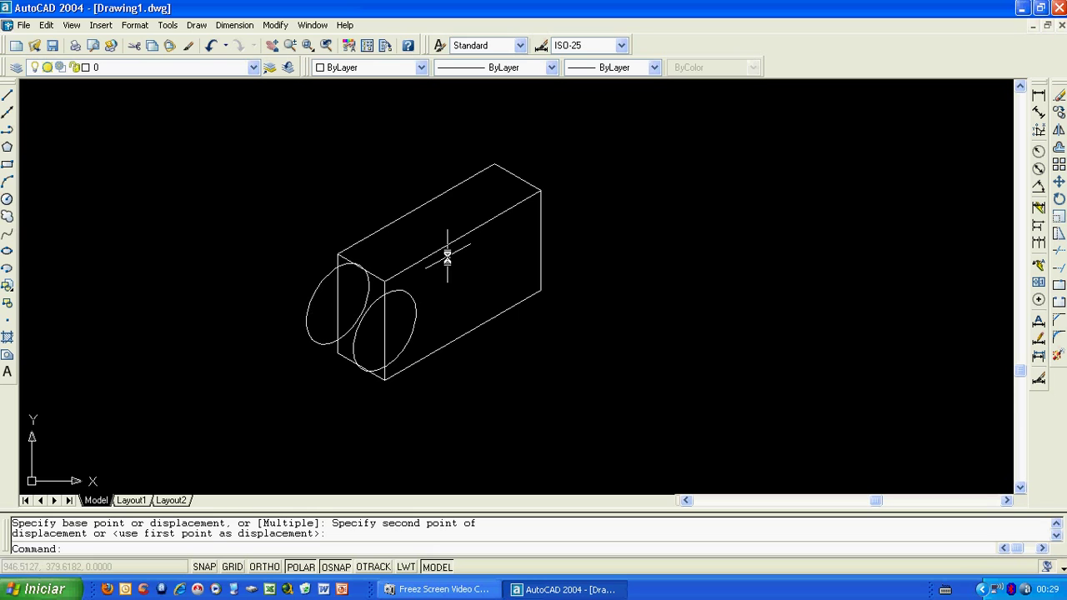
# Trim away the copied isocircle's arc inside the front face
pyautogui.write('tr')
pyautogui.press('Return')
pyautogui.press('Return')
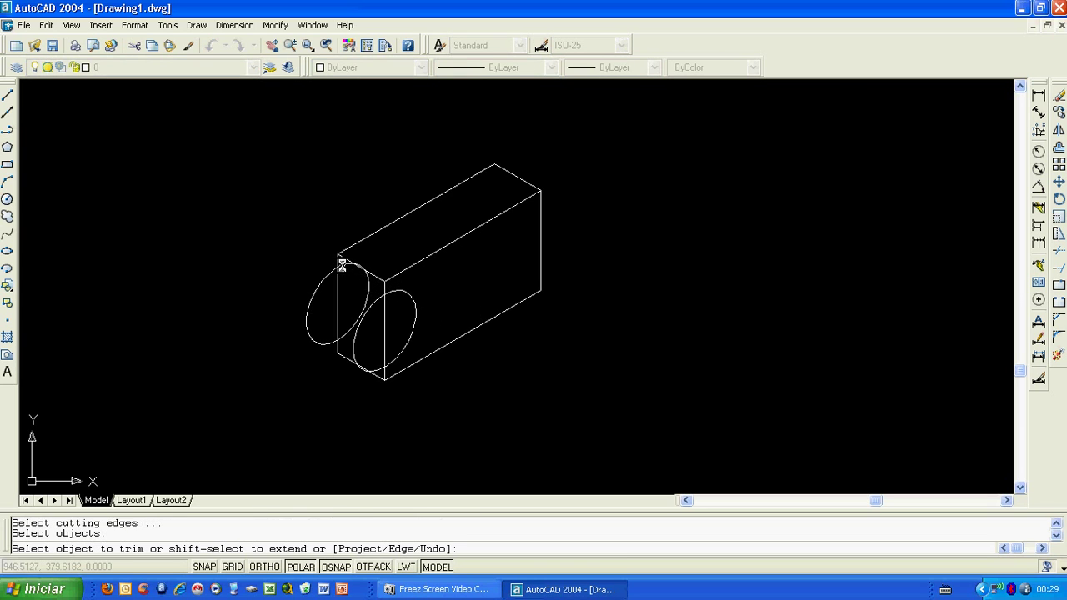
pyautogui.scroll(1, 346, 263)
pyautogui.scroll(1, 371, 261)
pyautogui.scroll(1, 380, 265)
pyautogui.scroll(1, 406, 257)
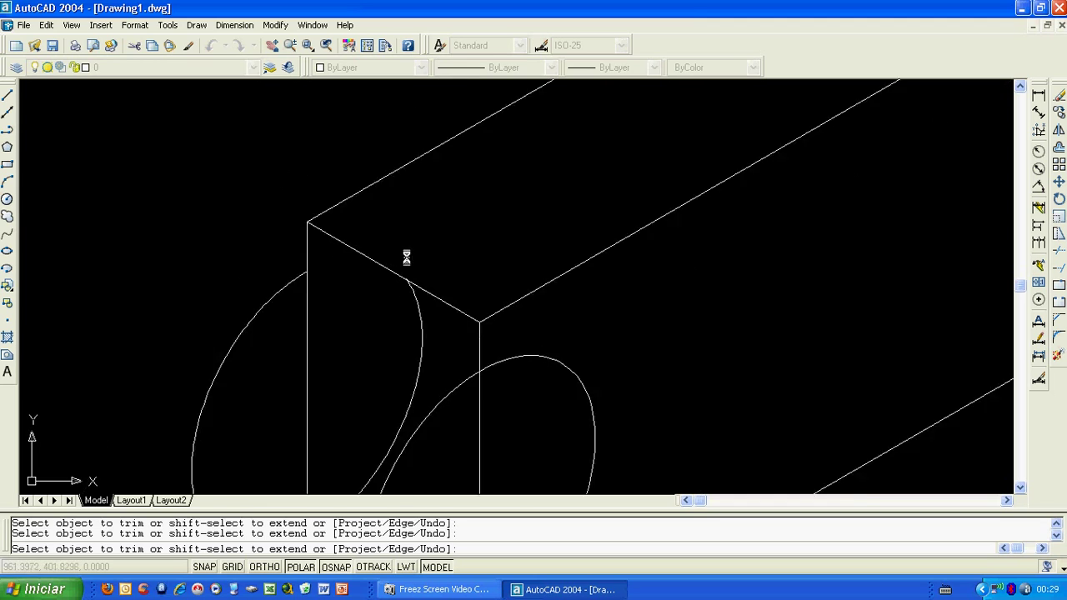
pyautogui.scroll(-4, 406, 257)
pyautogui.click(410, 280)
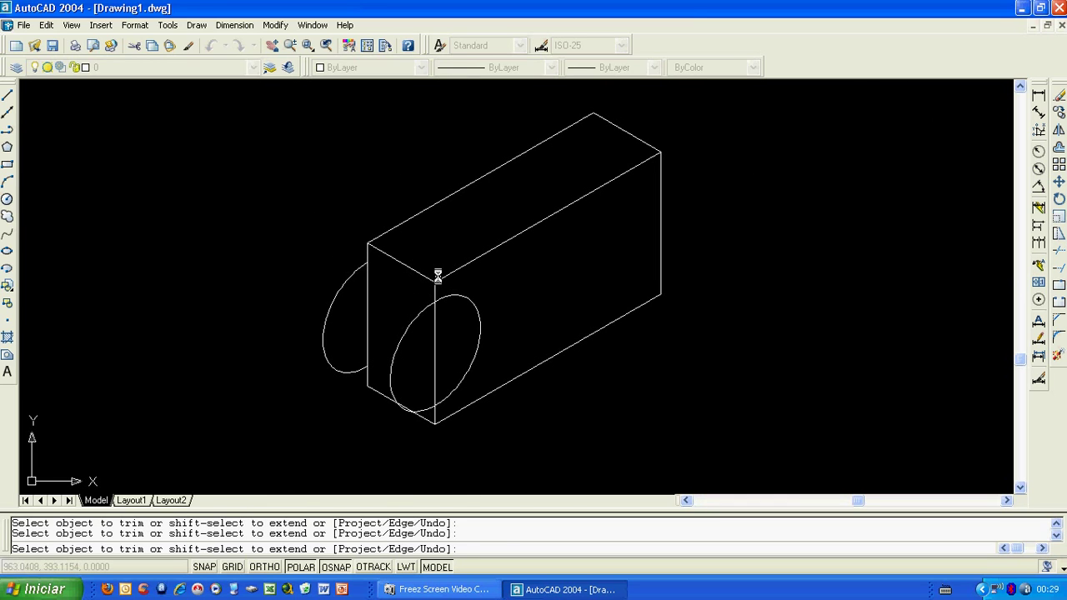
pyautogui.press('Escape')
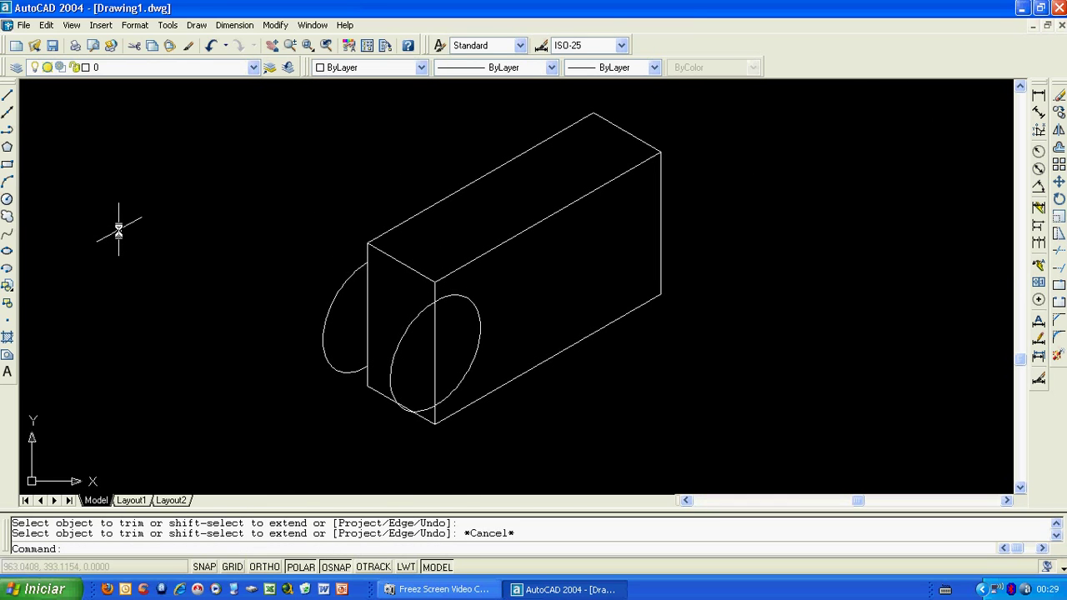
# Draw upper and lower 30° lines joining the two isocircles where they meet the vertical edges
pyautogui.click(7, 95)
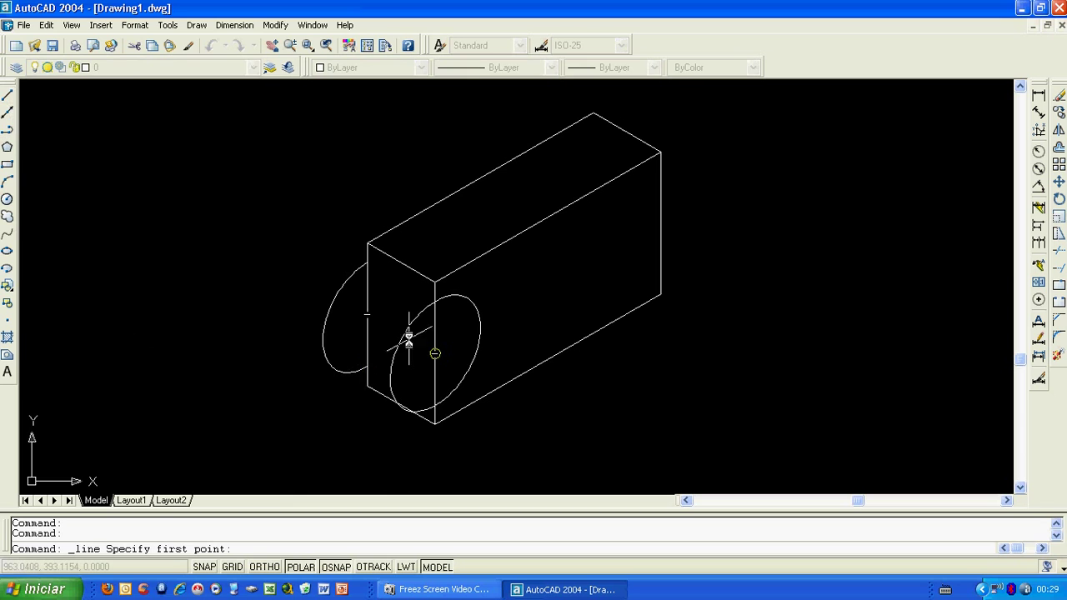
pyautogui.click(434, 298)
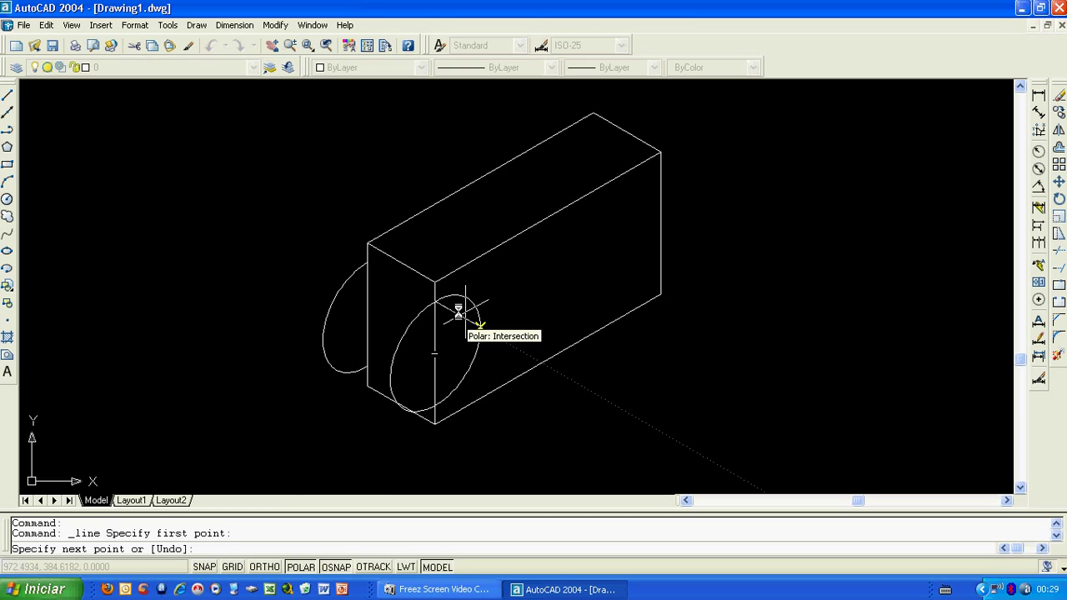
pyautogui.click(367, 254)
pyautogui.rightClick(368, 265)
pyautogui.click(395, 273)
pyautogui.rightClick(395, 276)
pyautogui.click(419, 285)
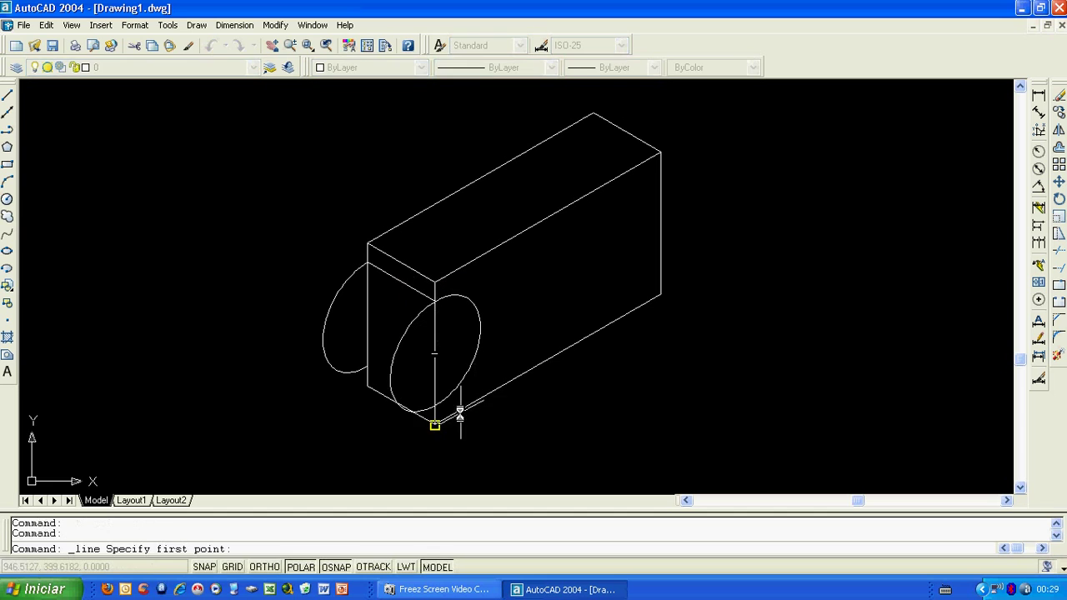
pyautogui.click(434, 404)
pyautogui.click(367, 367)
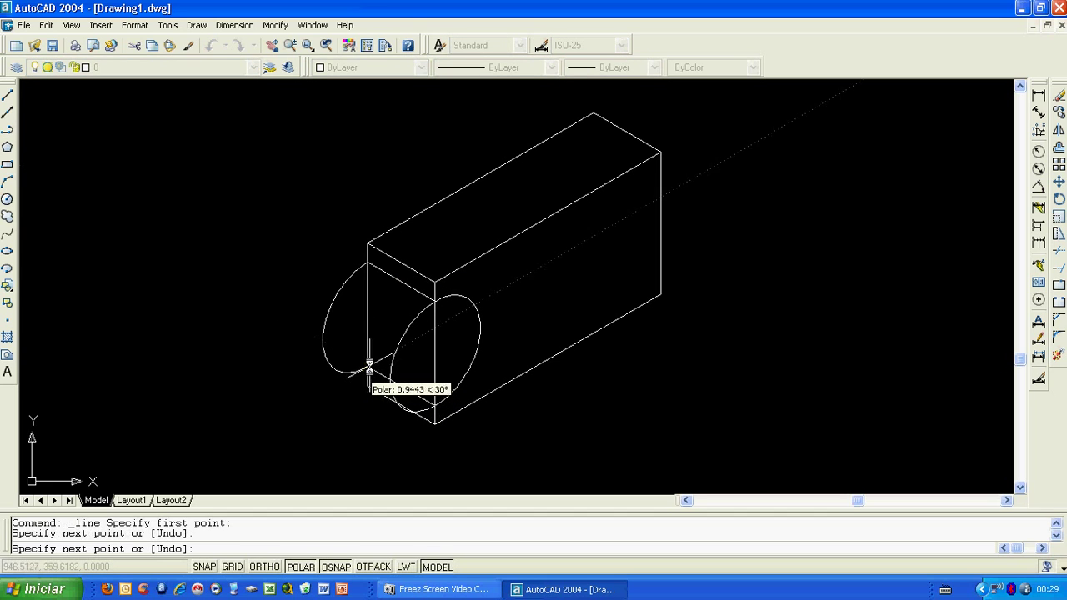
pyautogui.rightClick(368, 367)
pyautogui.click(394, 375)
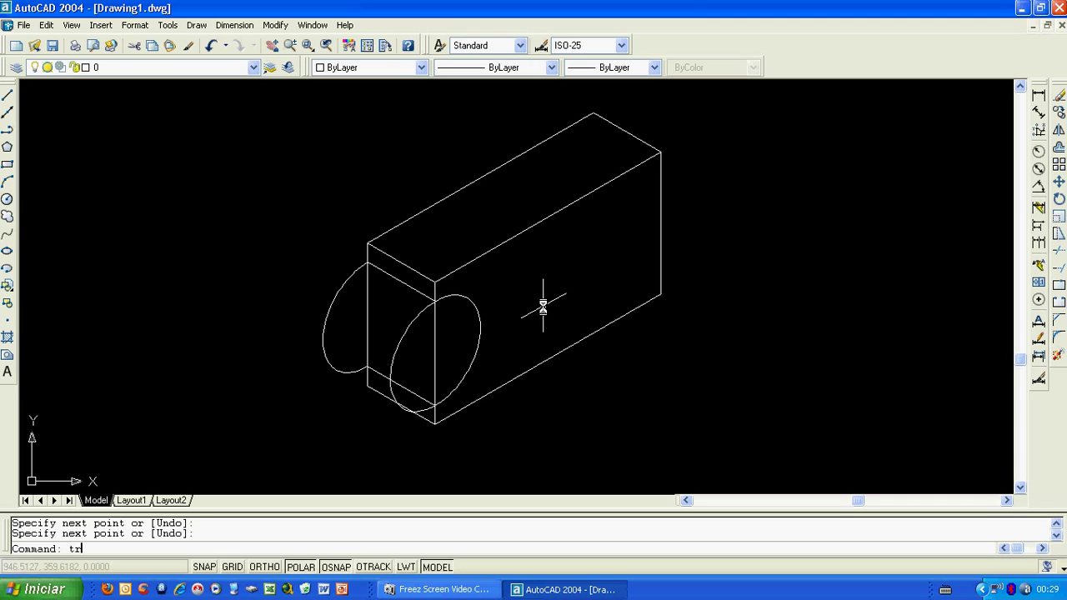
# Trim the right ellipse's left arc and the arc piece at its bottom
pyautogui.press('Return')
pyautogui.press('Return')
pyautogui.click(421, 313)
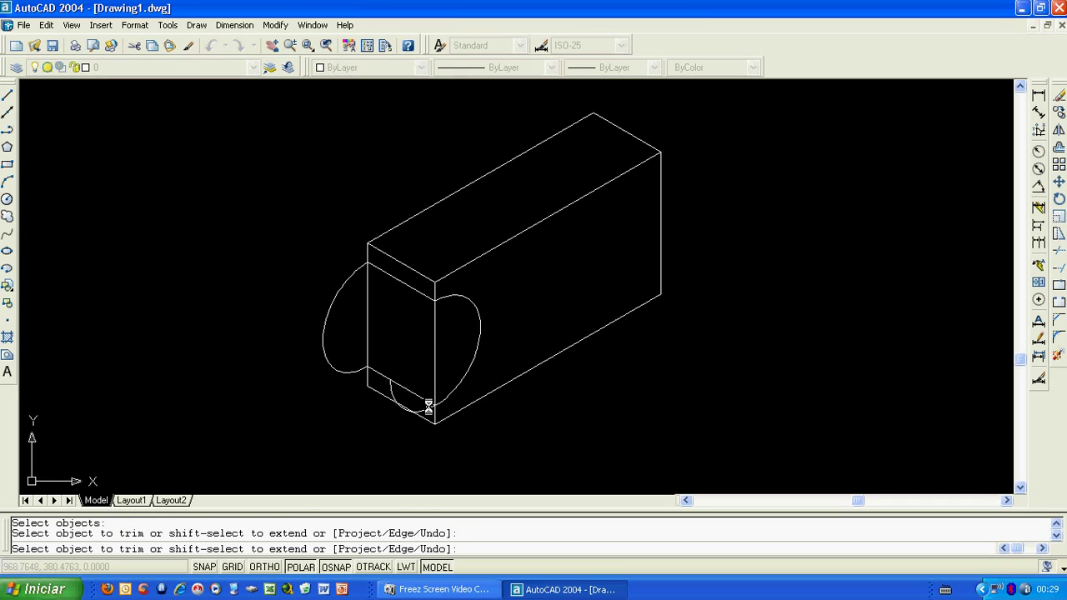
pyautogui.click(429, 406)
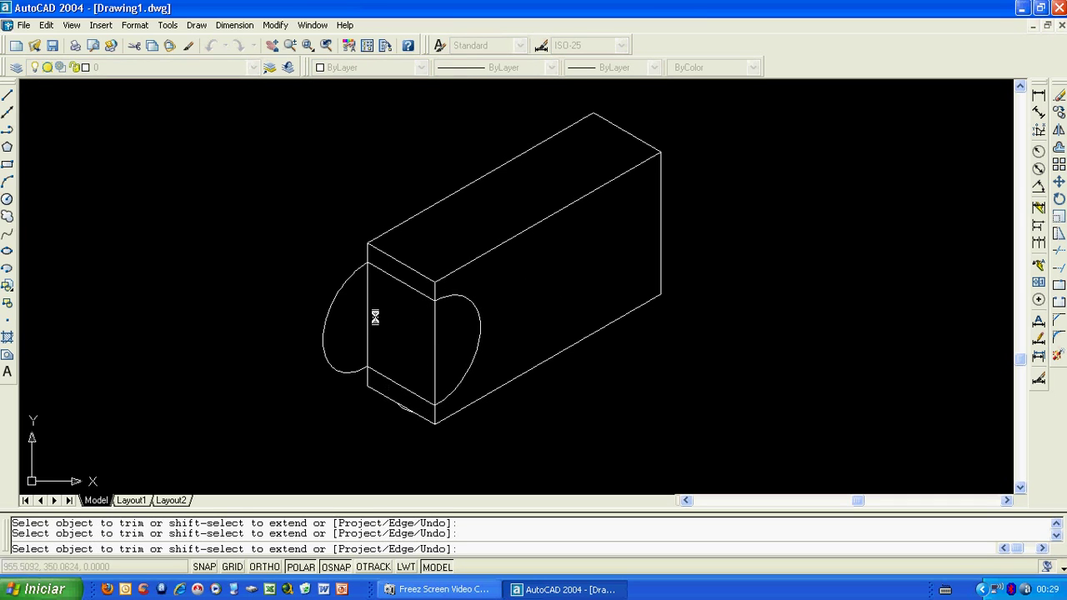
pyautogui.click(355, 271)
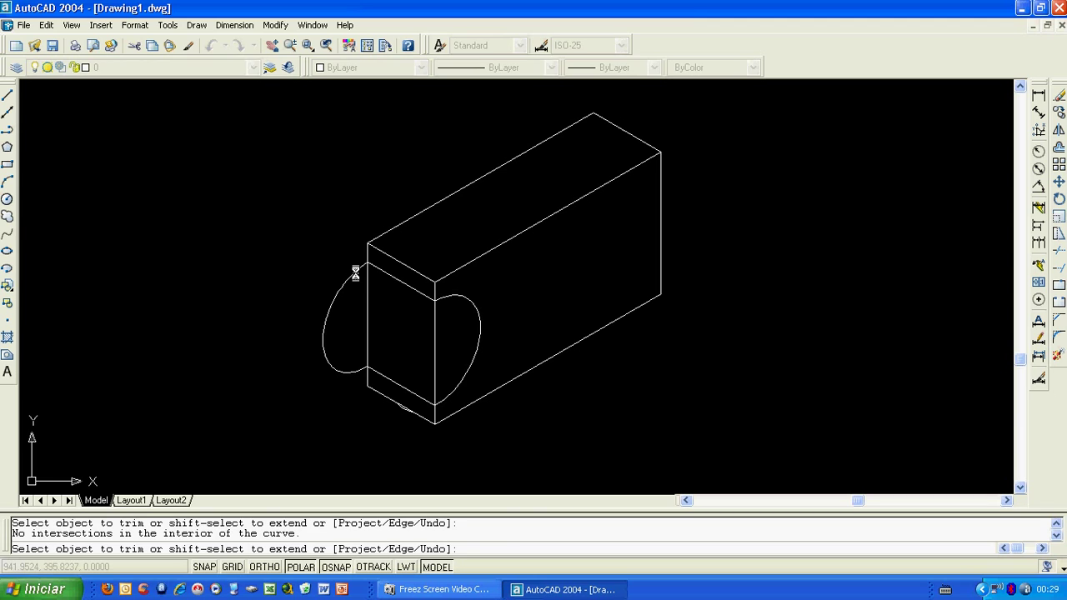
pyautogui.press('Escape')
# Delete the leftover left ellipse arc and the small arc at the bottom corner
pyautogui.click(355, 271)
pyautogui.press('Delete')
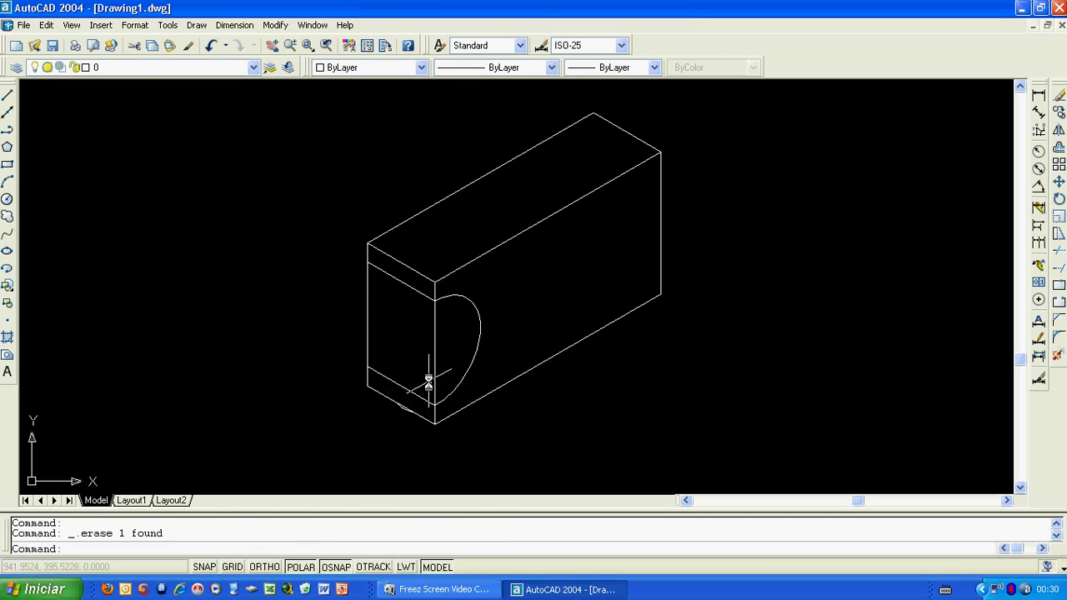
pyautogui.scroll(4, 417, 421)
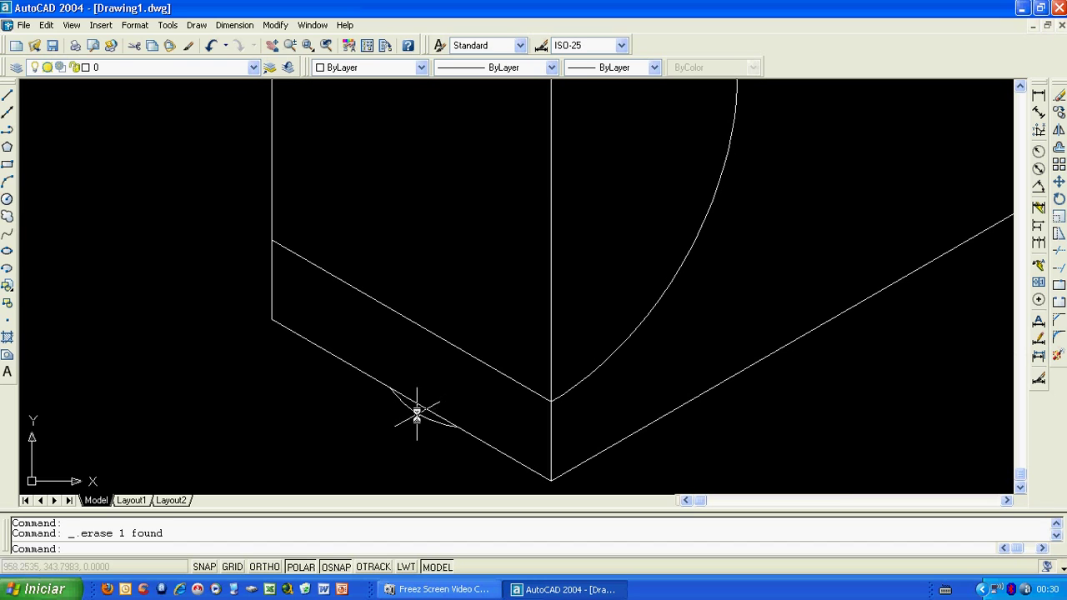
pyautogui.click(416, 413)
pyautogui.press('Delete')
pyautogui.scroll(-2, 383, 443)
pyautogui.scroll(-2, 431, 314)
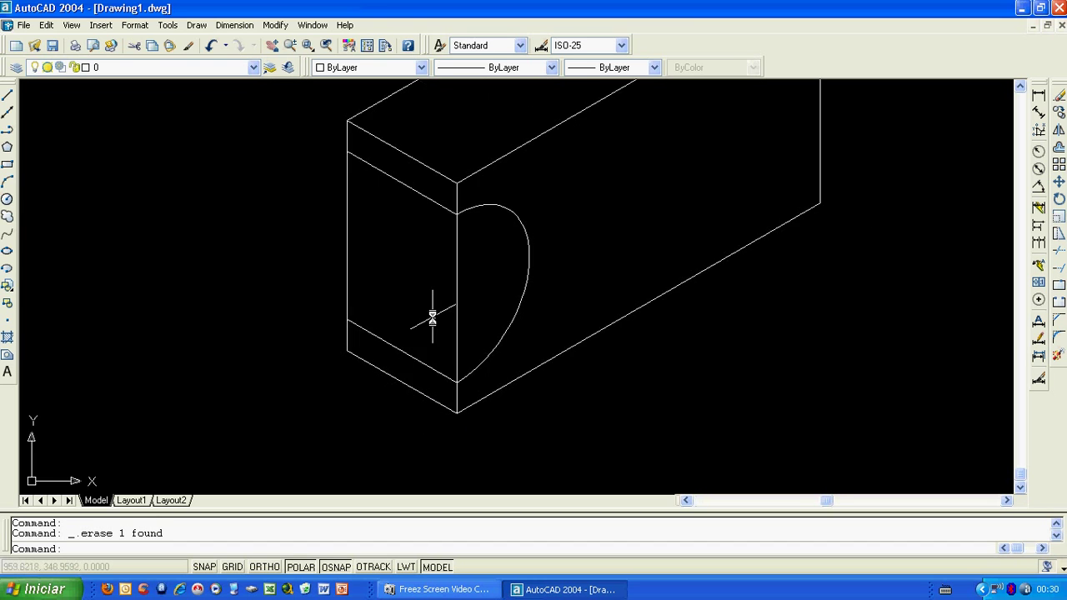
pyautogui.scroll(-2, 414, 345)
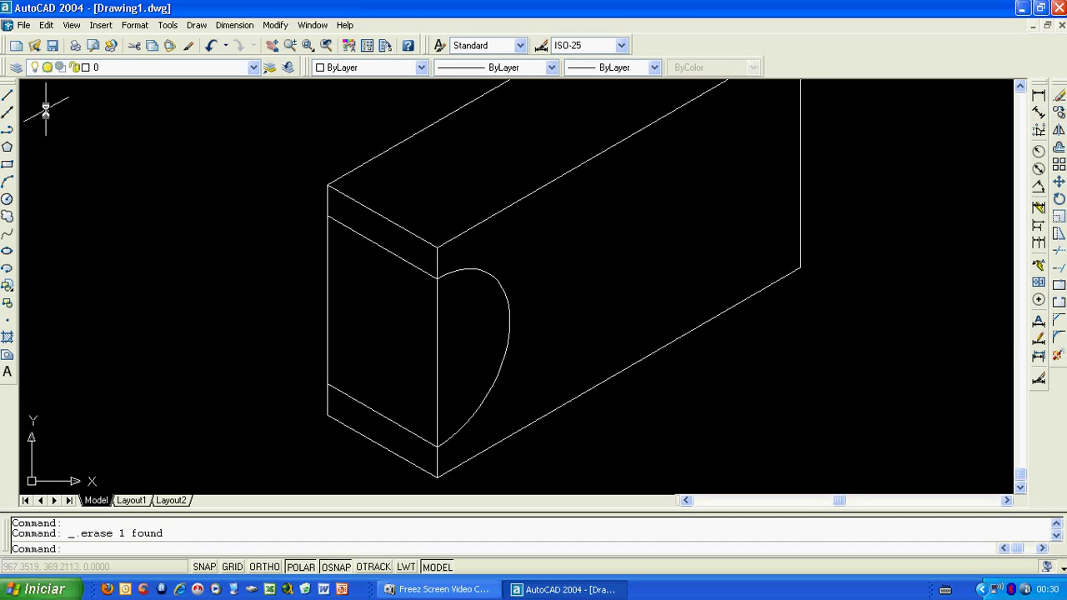
# Trim the vertical line inside the curved groove
pyautogui.click(10, 98)
pyautogui.press('Return')
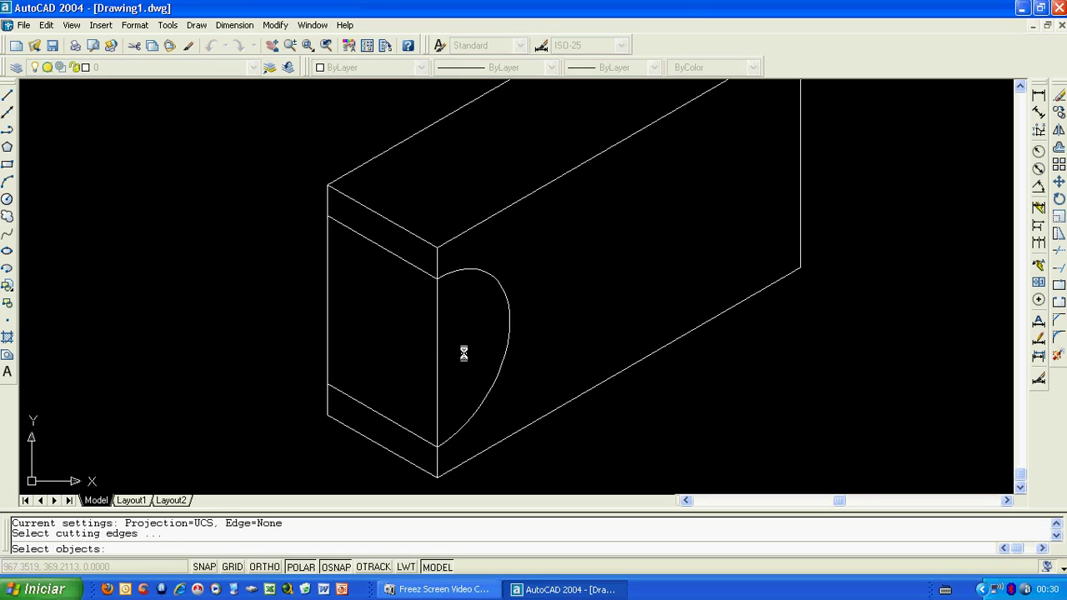
pyautogui.press('Return')
pyautogui.click(436, 351)
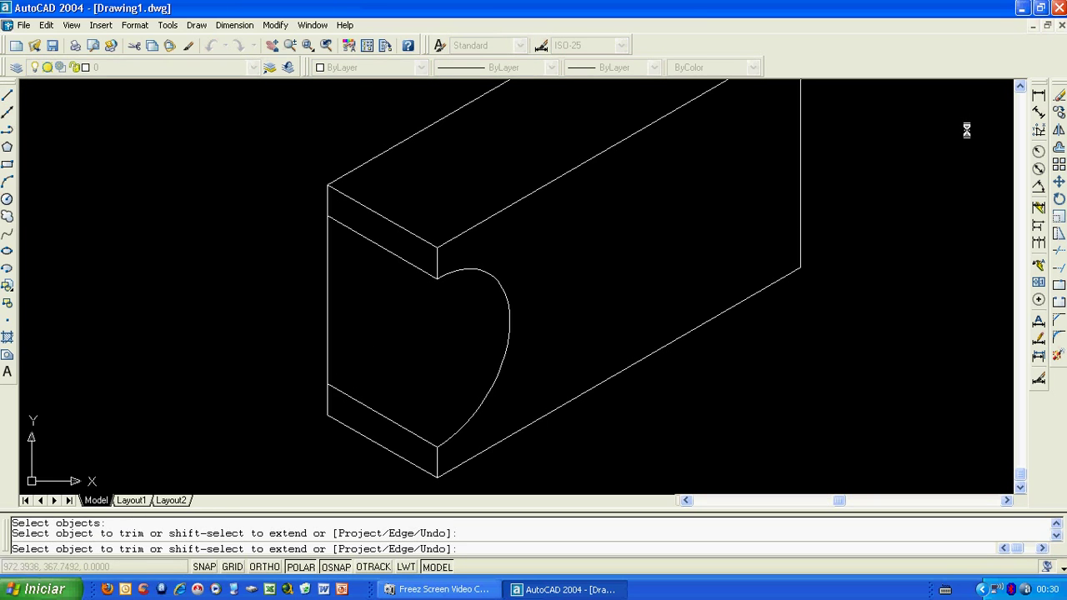
# Copy the curved groove arc from its top point onto the left face
pyautogui.click(1058, 114)
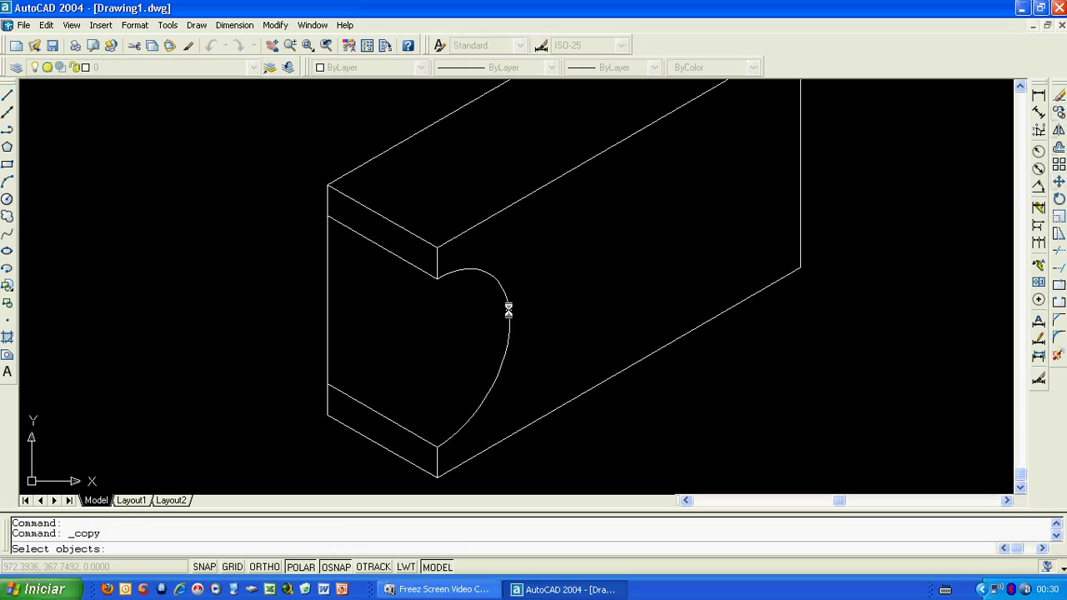
pyautogui.click(504, 296)
pyautogui.press('Return')
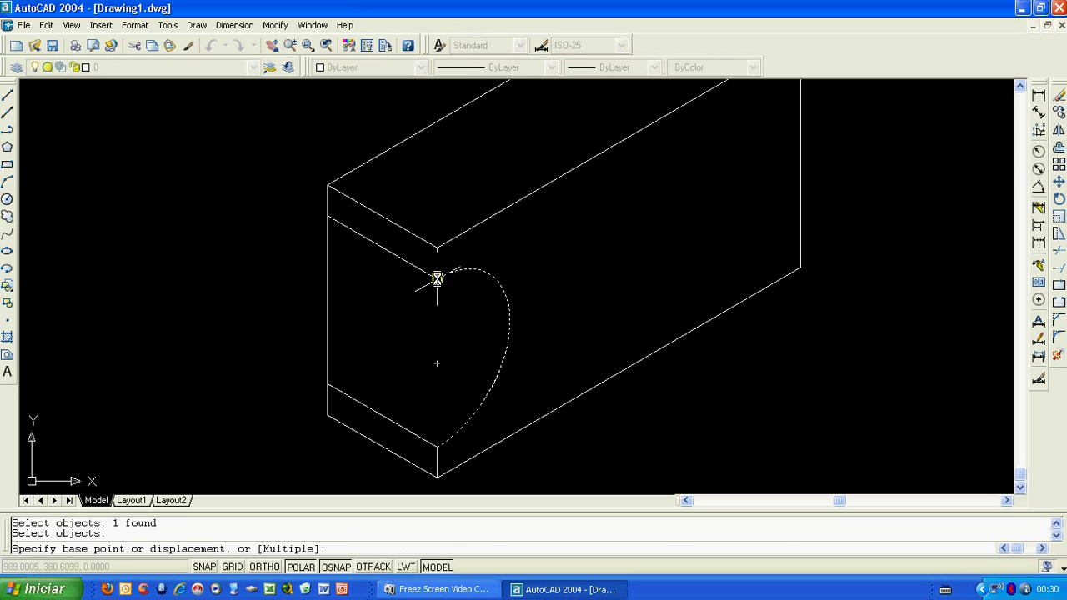
pyautogui.click(436, 278)
pyautogui.click(328, 215)
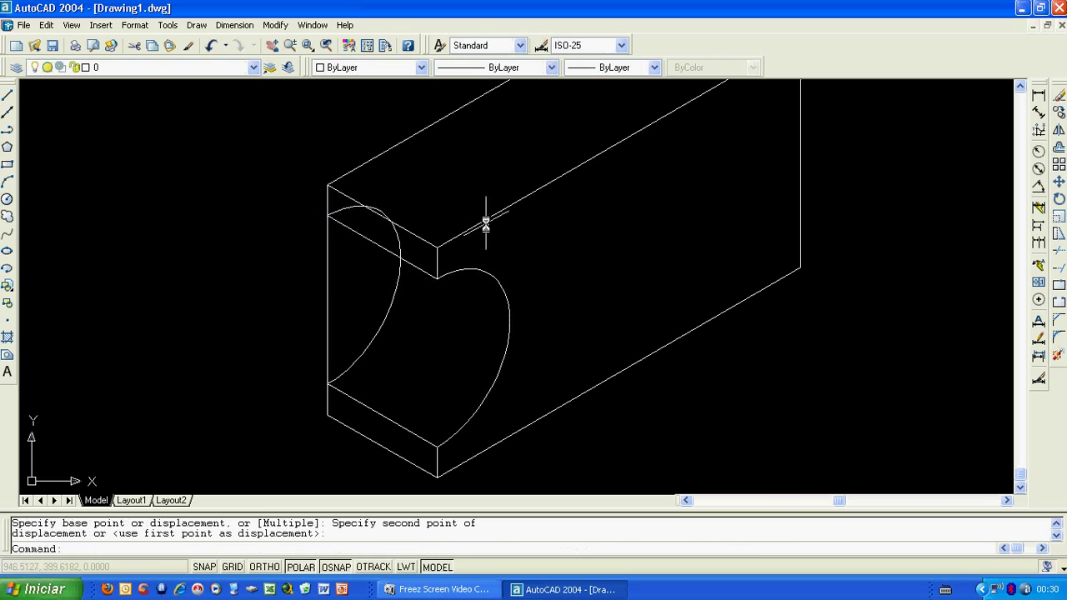
# Trim the copied arc between the box edges and delete its leftover piece
pyautogui.scroll(2, 390, 255)
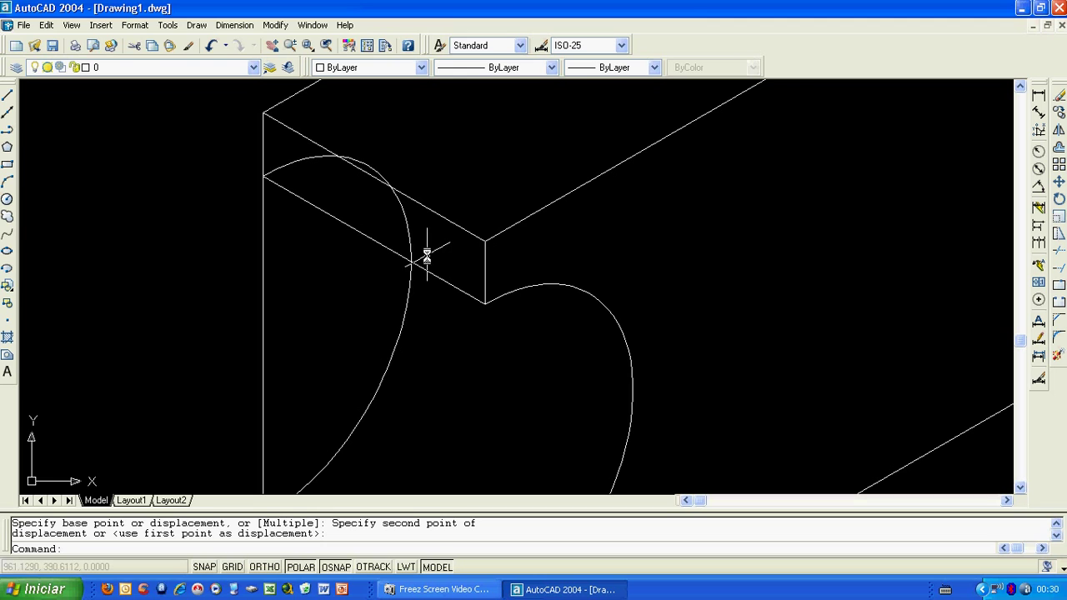
pyautogui.write('tr')
pyautogui.press('Return')
pyautogui.press('Return')
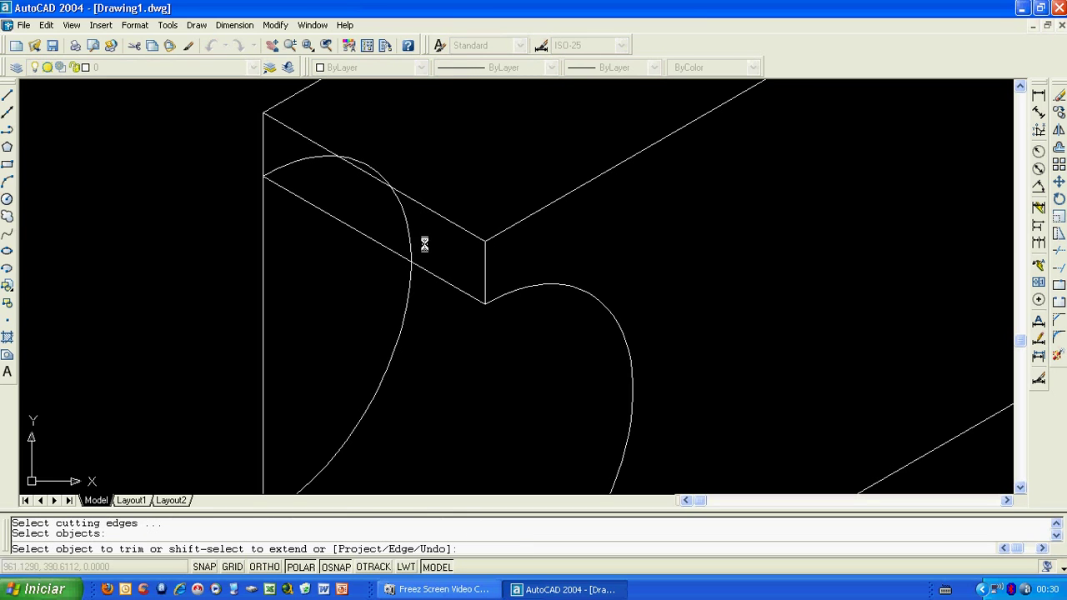
pyautogui.click(413, 245)
pyautogui.click(367, 163)
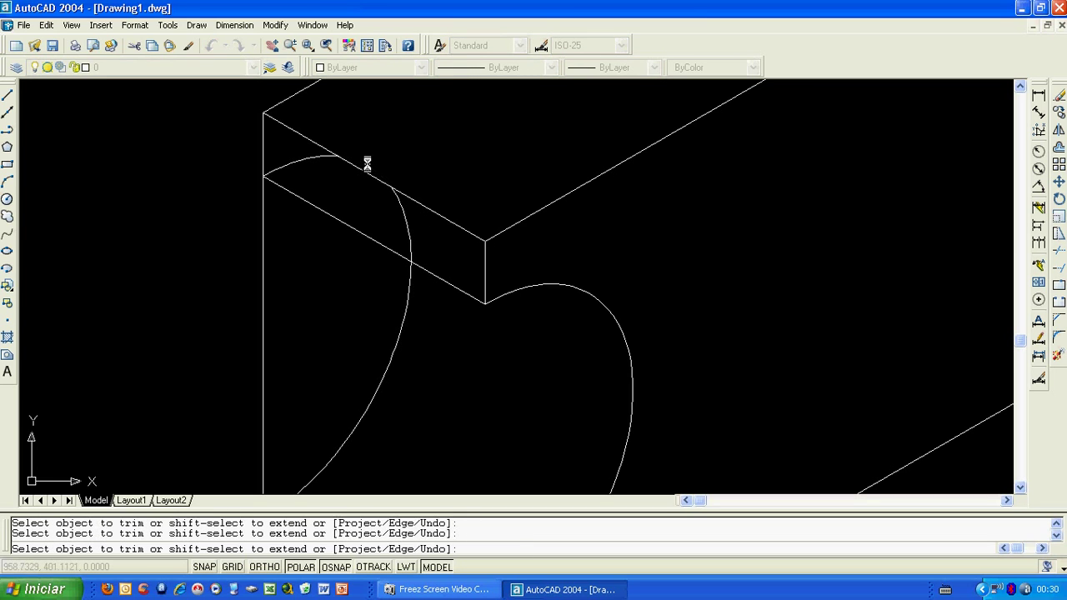
pyautogui.click(313, 157)
pyautogui.click(410, 235)
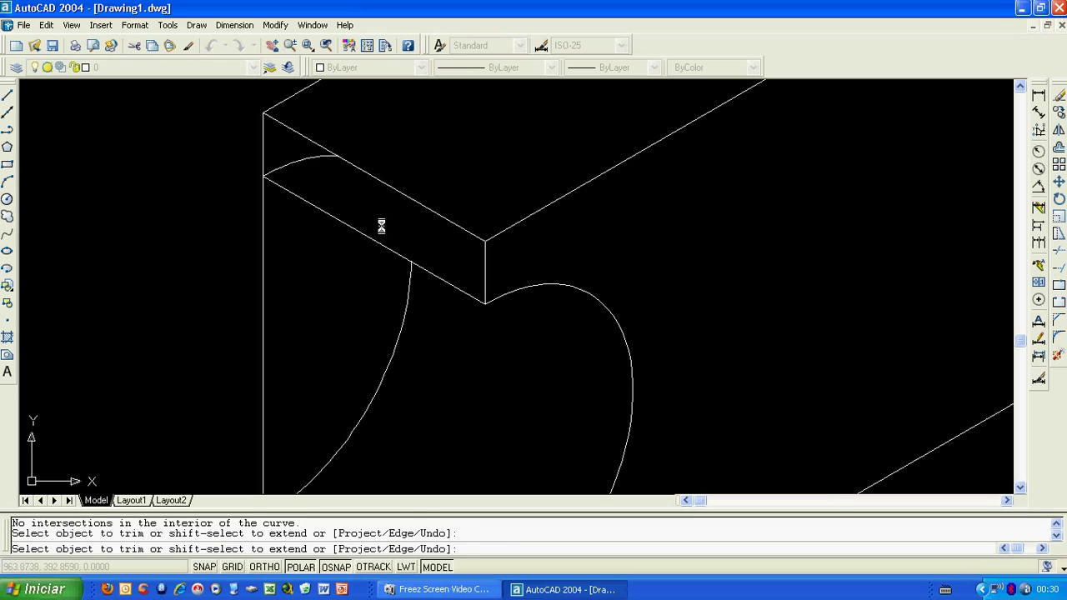
pyautogui.press('Escape')
pyautogui.click(309, 159)
pyautogui.press('Delete')
pyautogui.scroll(-1, 389, 233)
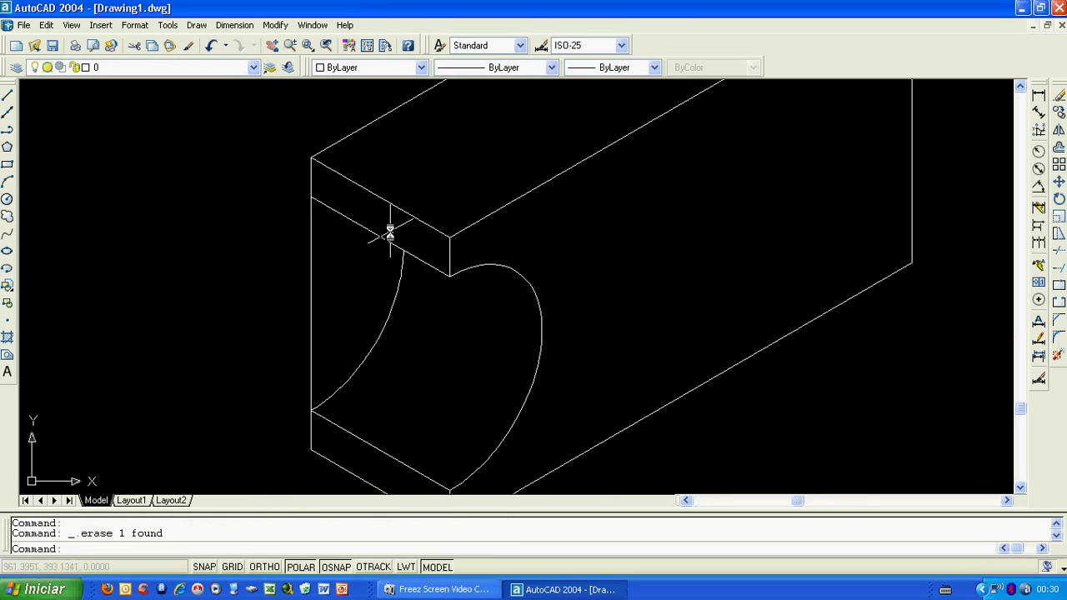
pyautogui.scroll(-2, 389, 233)
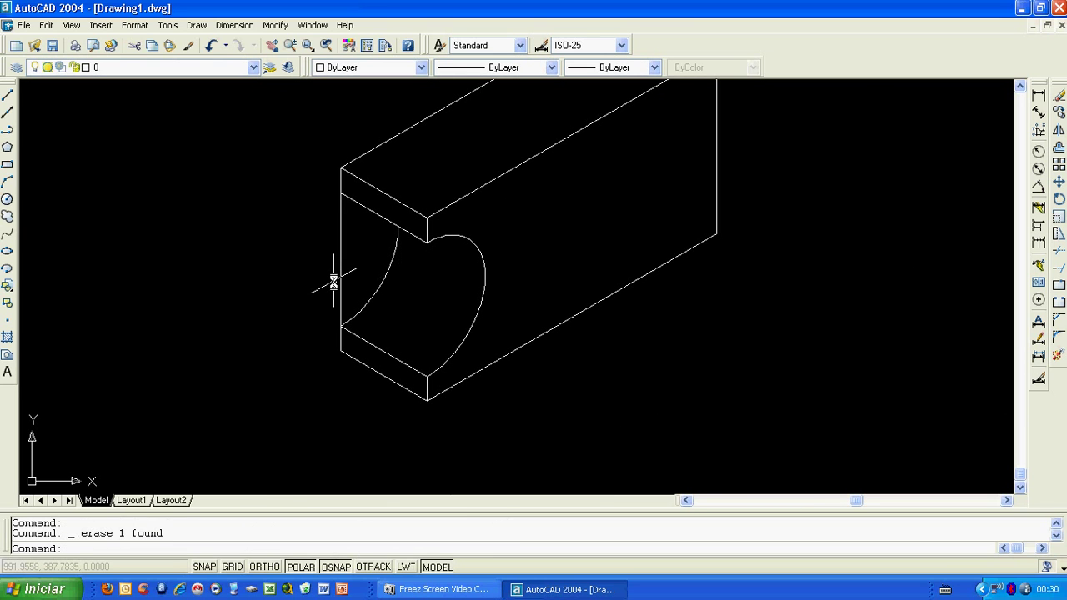
pyautogui.write('tr')
# Trim the edge crossing the groove opening
pyautogui.press('Return')
pyautogui.press('Return')
pyautogui.click(338, 236)
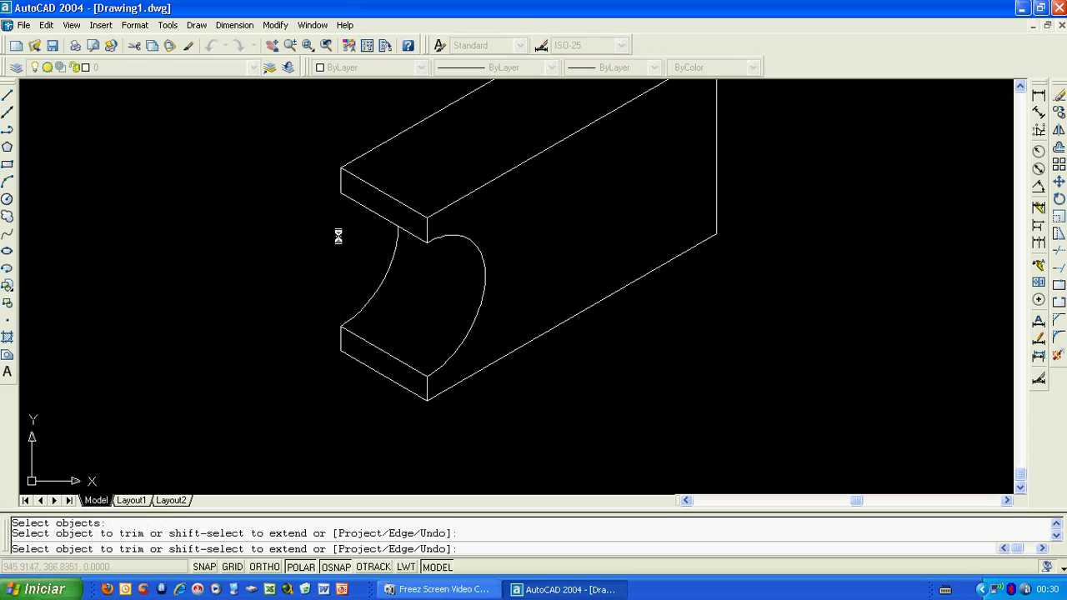
pyautogui.press('Escape')
pyautogui.moveTo(298, 179); pyautogui.dragTo(256, 302, button='middle')
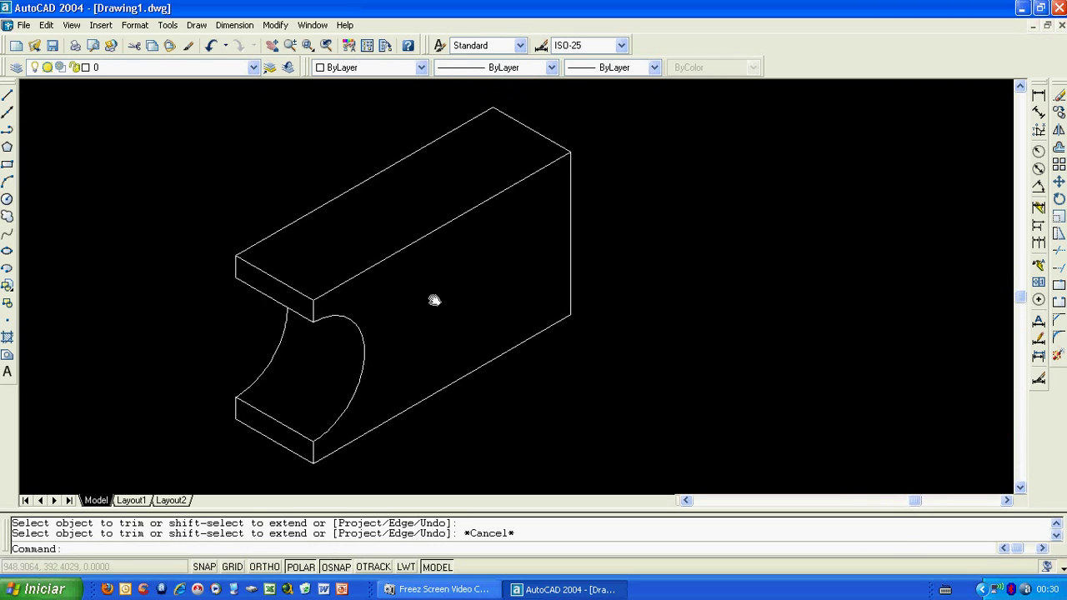
# Draw the notch edge across the top face to the top-edge intersection
pyautogui.scroll(-2, 428, 293)
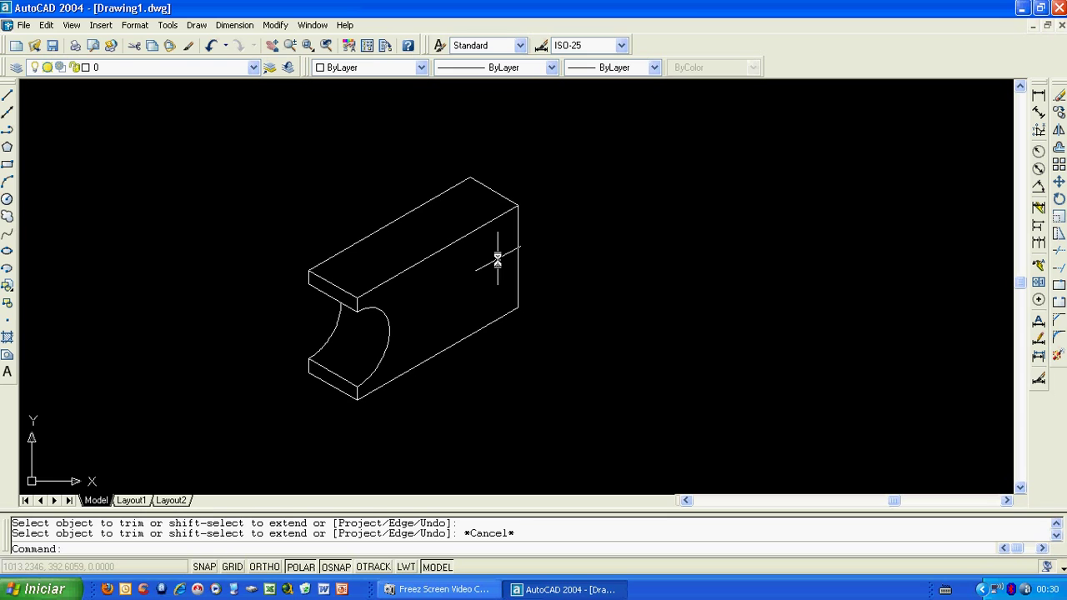
pyautogui.click(11, 98)
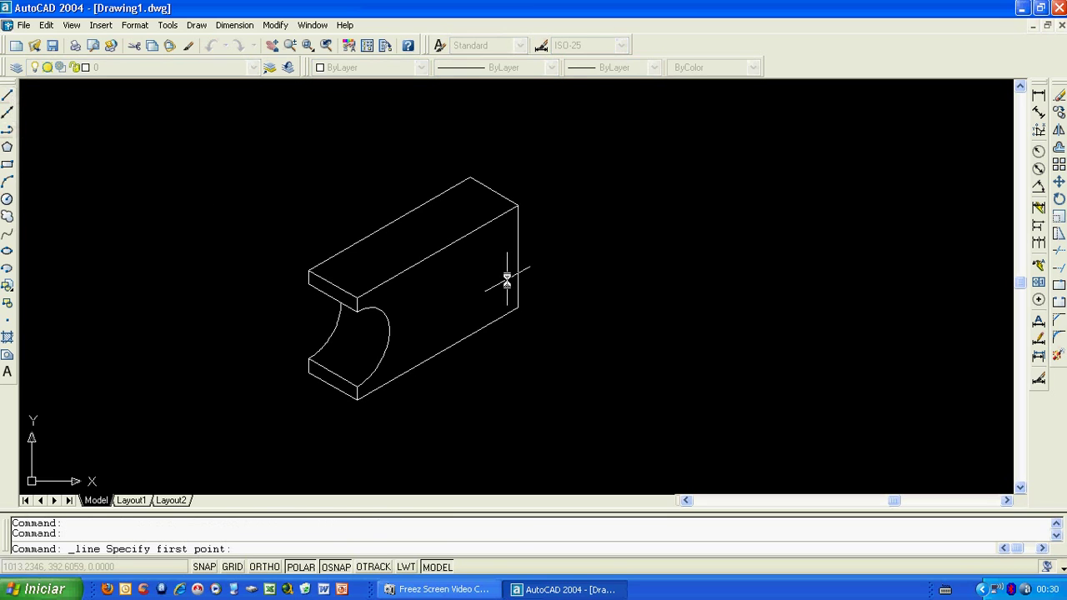
pyautogui.click(438, 251)
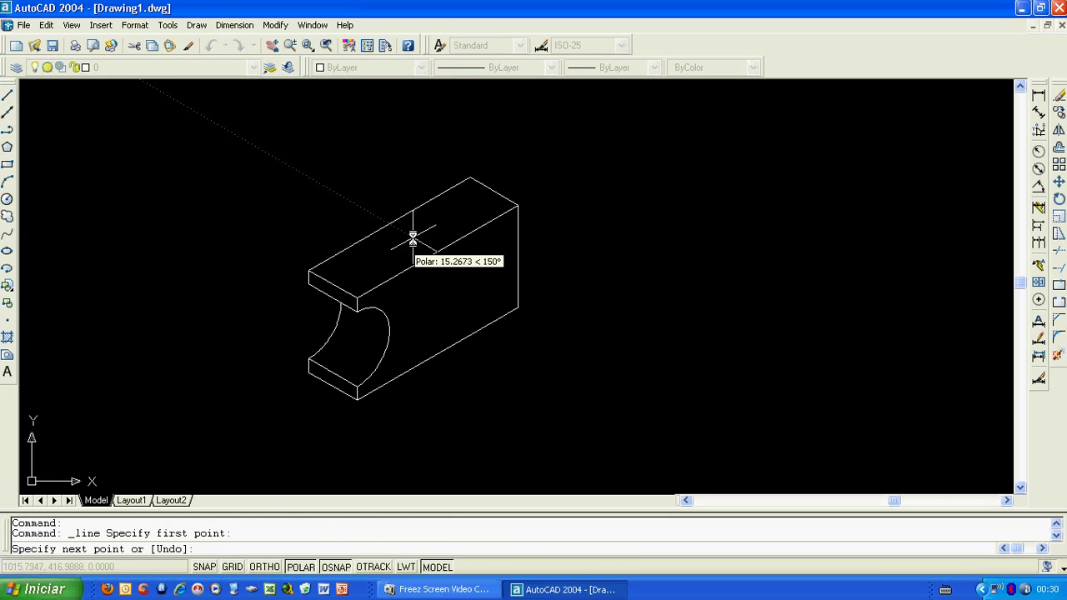
pyautogui.click(413, 238)
pyautogui.click(491, 190)
pyautogui.rightClick(491, 191)
pyautogui.click(510, 200)
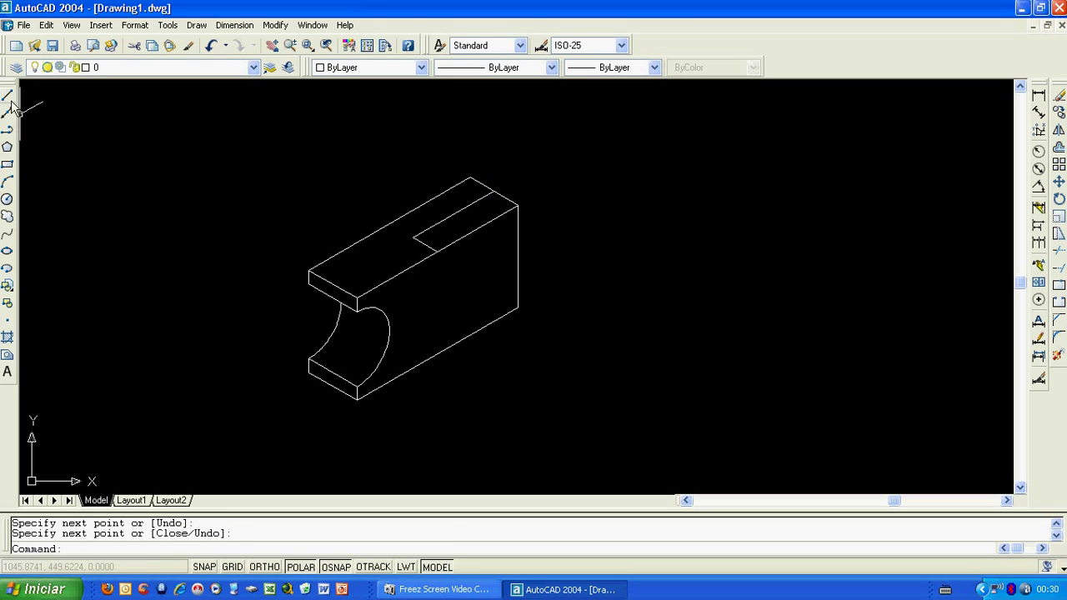
# Draw the notch's 30° edge from the right edge and its vertical edge down the side face
pyautogui.click(8, 95)
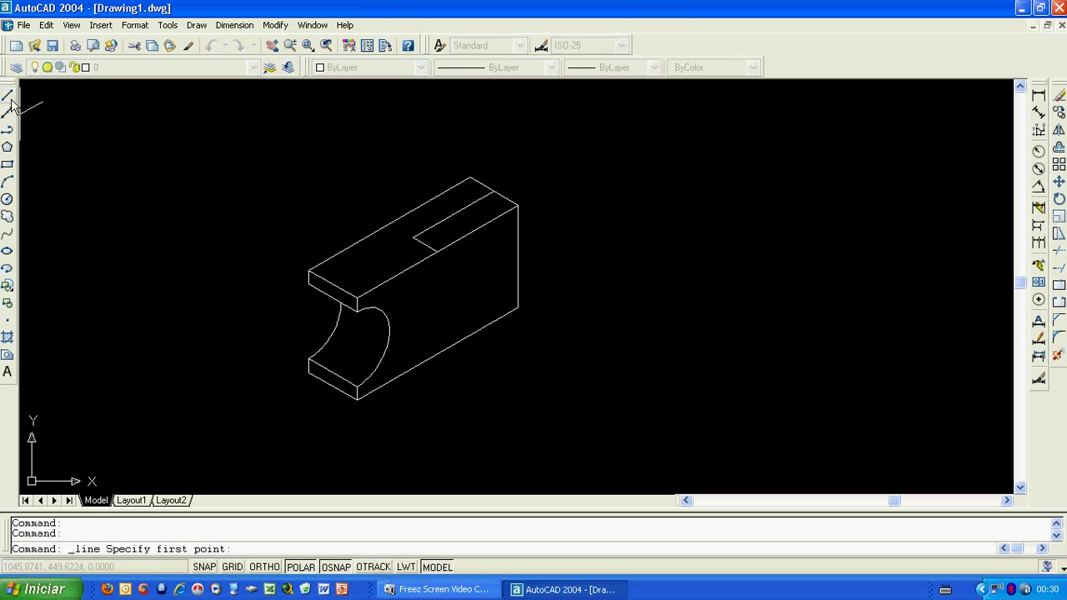
pyautogui.click(518, 288)
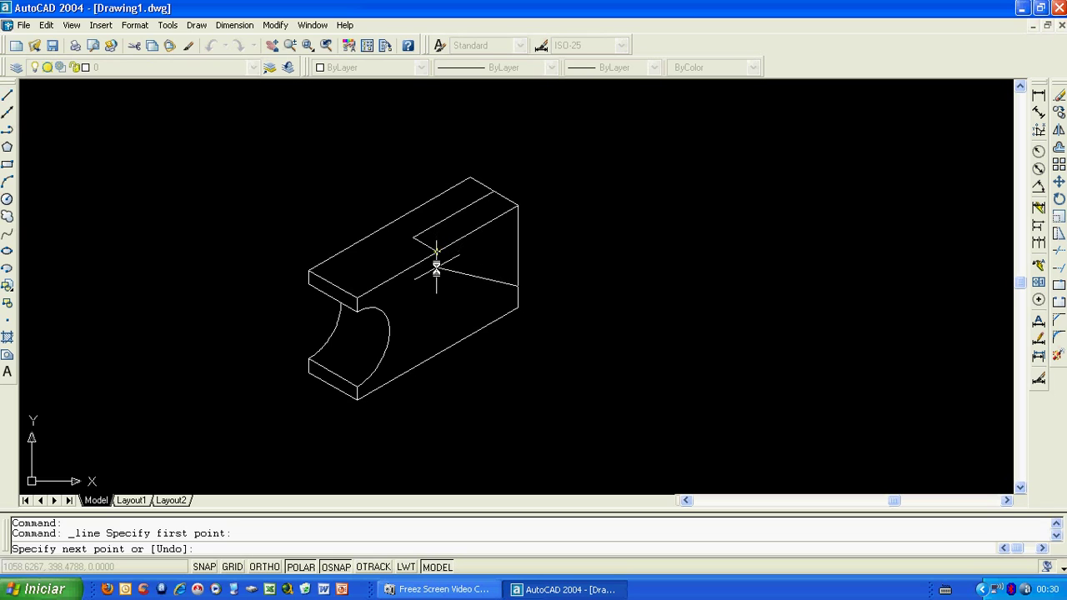
pyautogui.click(428, 336)
pyautogui.rightClick(427, 336)
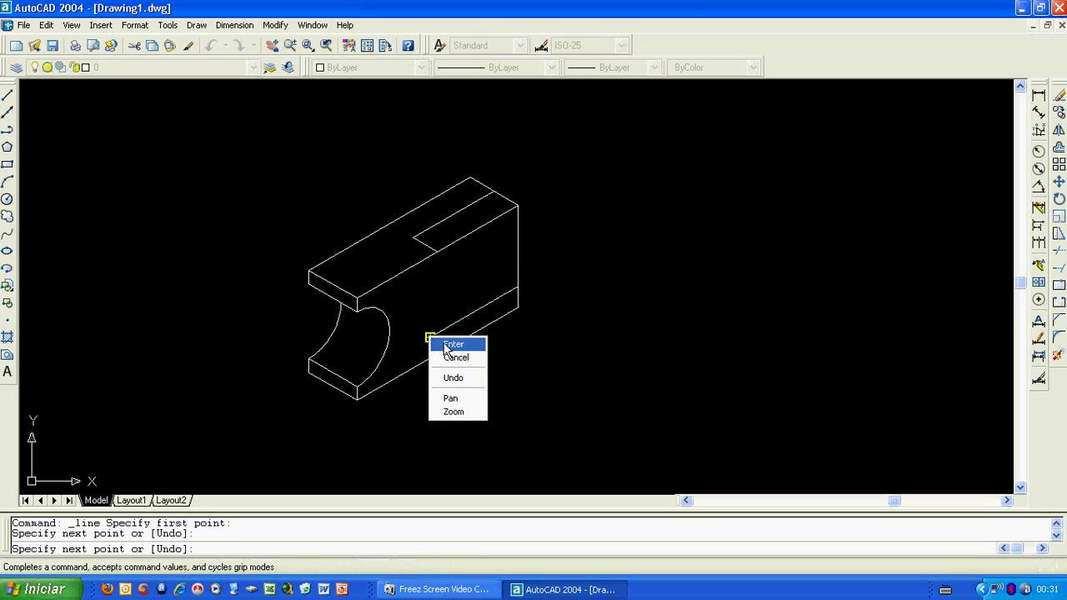
pyautogui.click(447, 345)
pyautogui.click(7, 94)
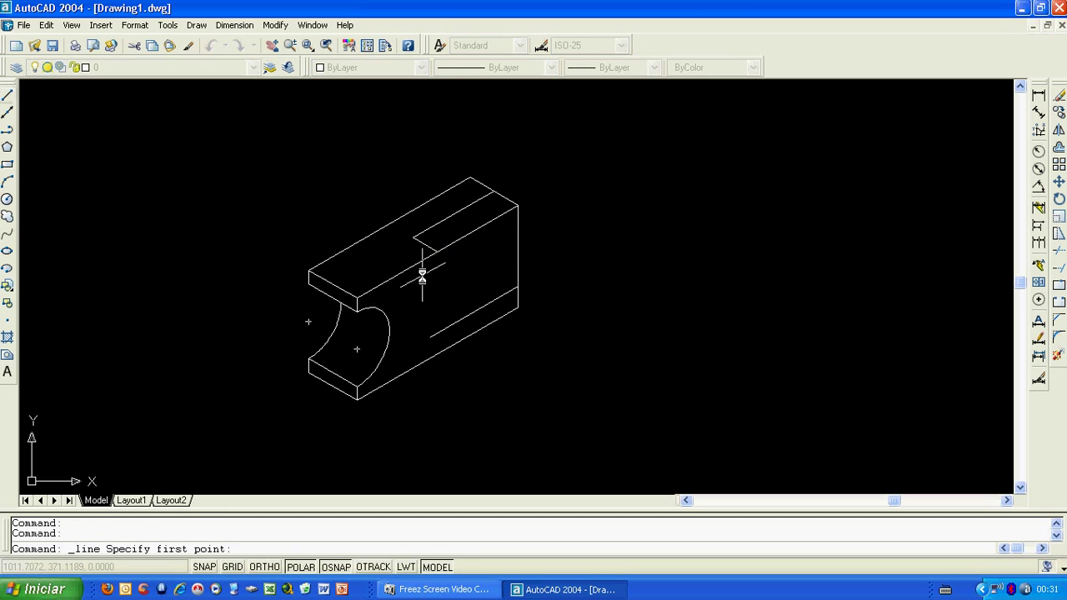
pyautogui.click(437, 250)
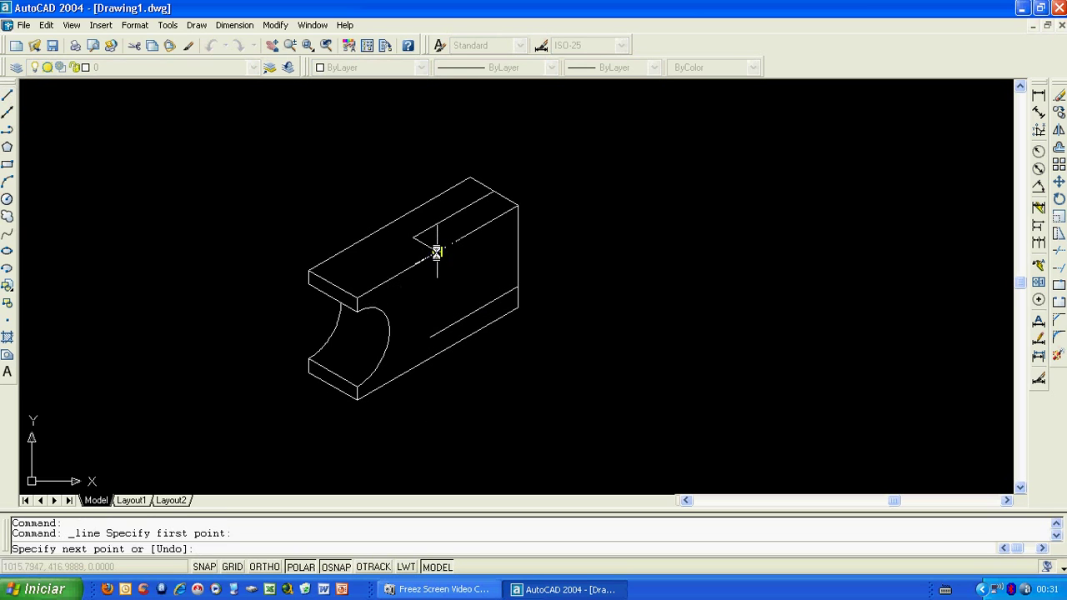
pyautogui.click(436, 331)
pyautogui.rightClick(436, 332)
pyautogui.click(459, 343)
pyautogui.scroll(5, 440, 333)
# Select the notch's lower side edge, cancel the grip edit, and pan the block slightly left
pyautogui.click(440, 333)
pyautogui.click(440, 336)
pyautogui.press('Escape')
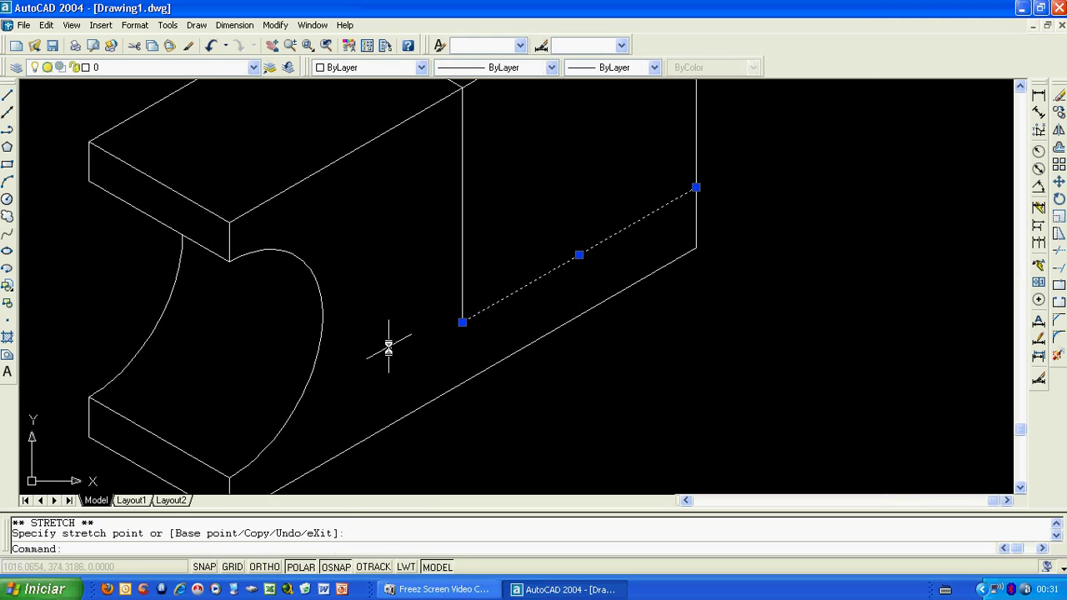
pyautogui.press('Escape')
pyautogui.scroll(-4, 416, 329)
pyautogui.moveTo(421, 325); pyautogui.dragTo(403, 329, button='middle')
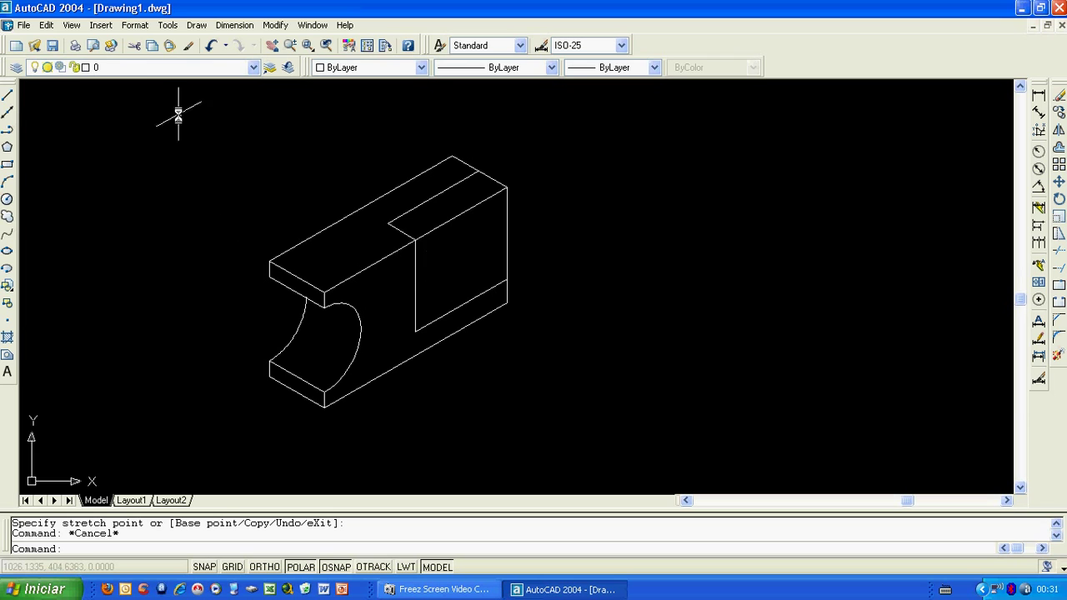
# Draw a slanted line from the right-face corner up to the top face
pyautogui.click(8, 94)
pyautogui.click(506, 279)
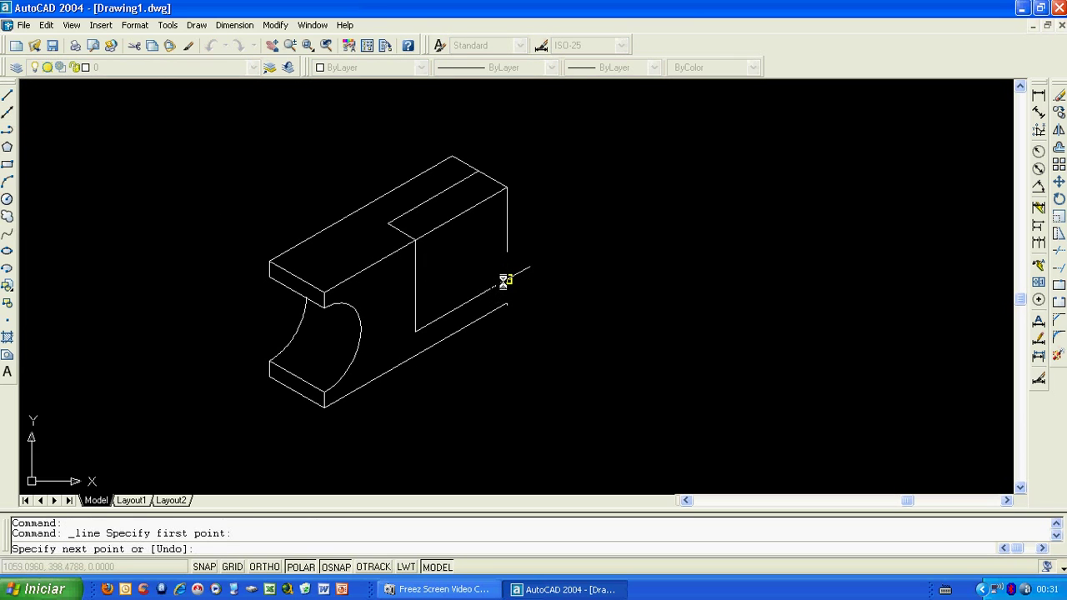
pyautogui.click(479, 172)
pyautogui.rightClick(480, 173)
pyautogui.click(490, 179)
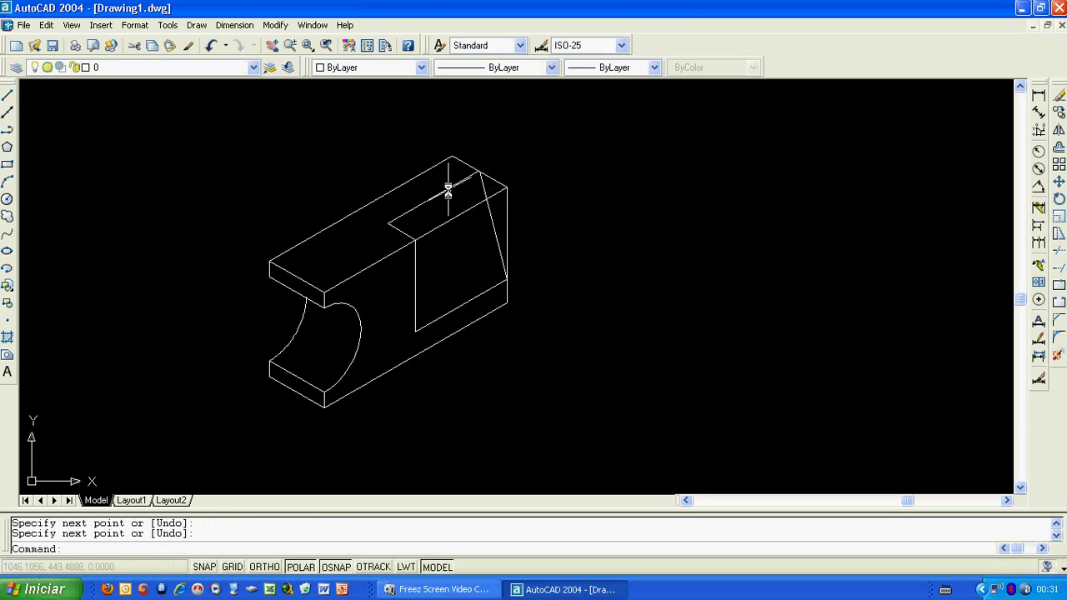
pyautogui.rightClick(391, 242)
pyautogui.click(392, 242)
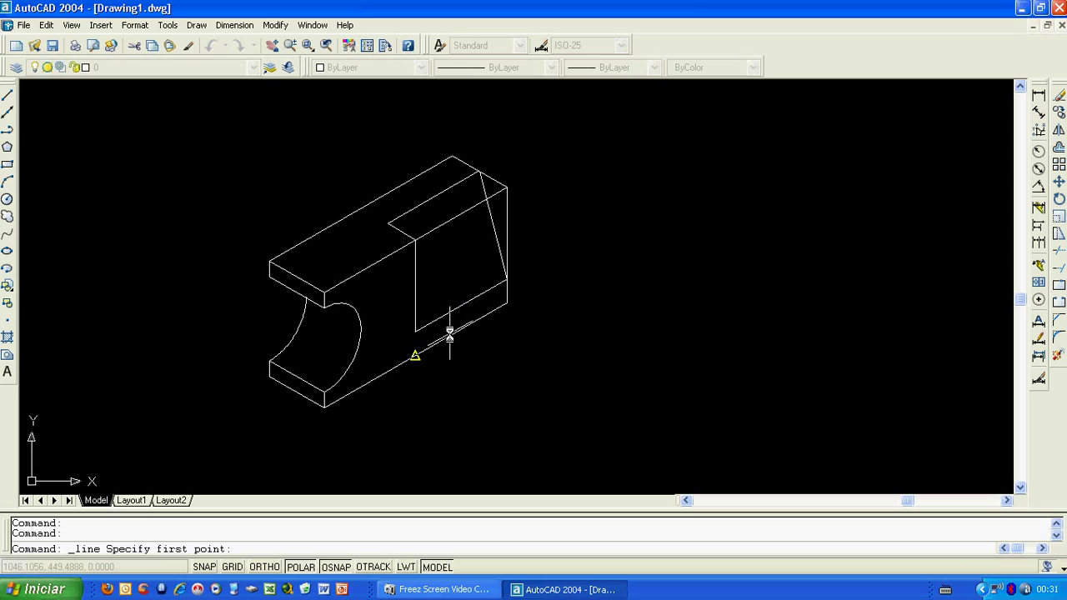
pyautogui.press('Escape')
pyautogui.press('Escape')
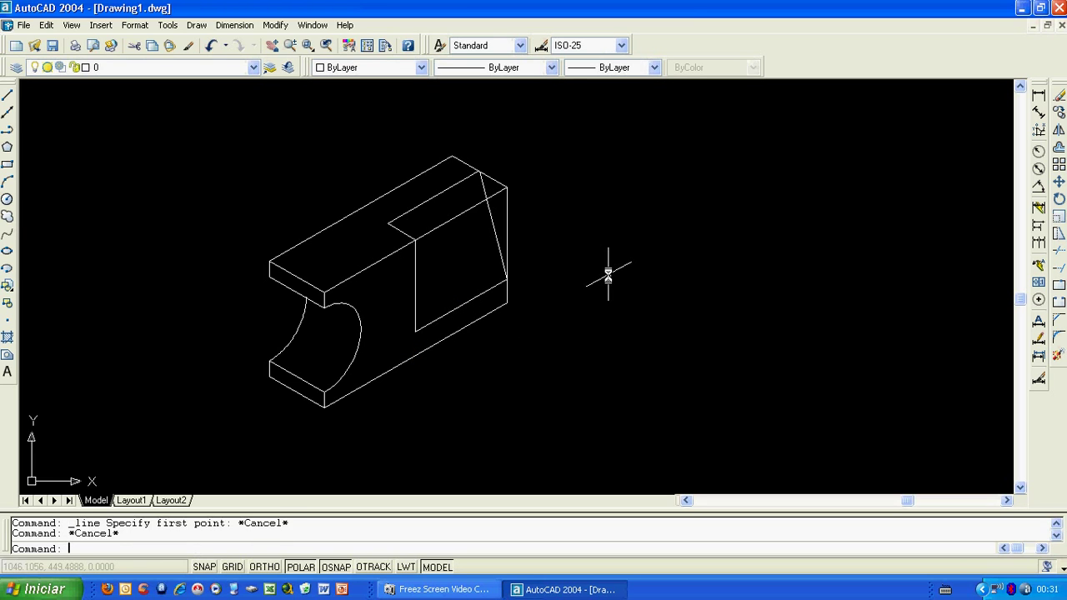
pyautogui.press('Escape')
# Trim away the right edge and small leftover segment beyond the slanted face using TR
pyautogui.write('tr')
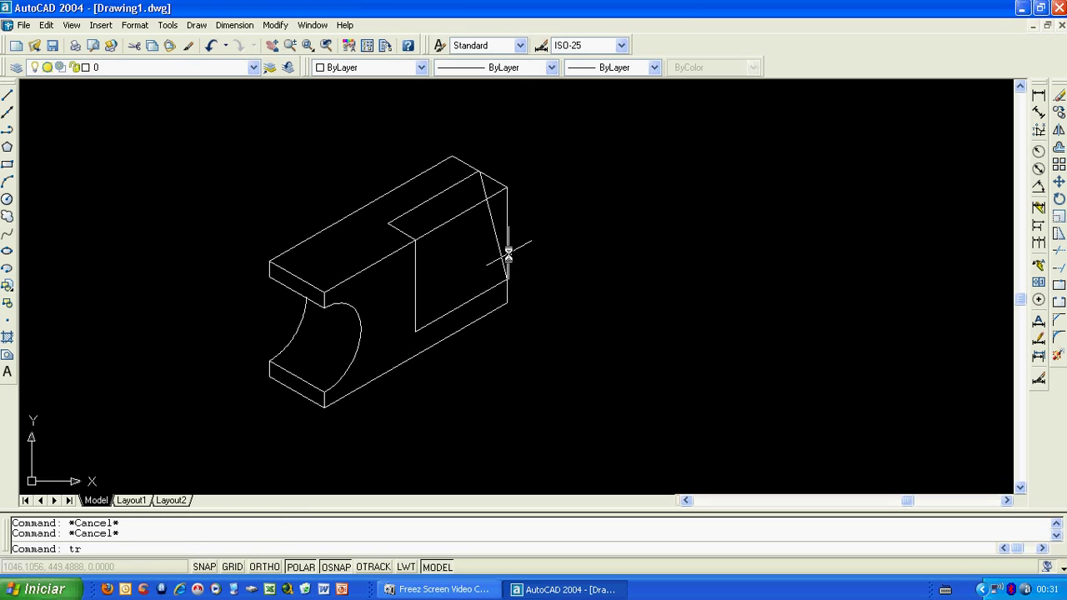
pyautogui.press('Return')
pyautogui.press('Return')
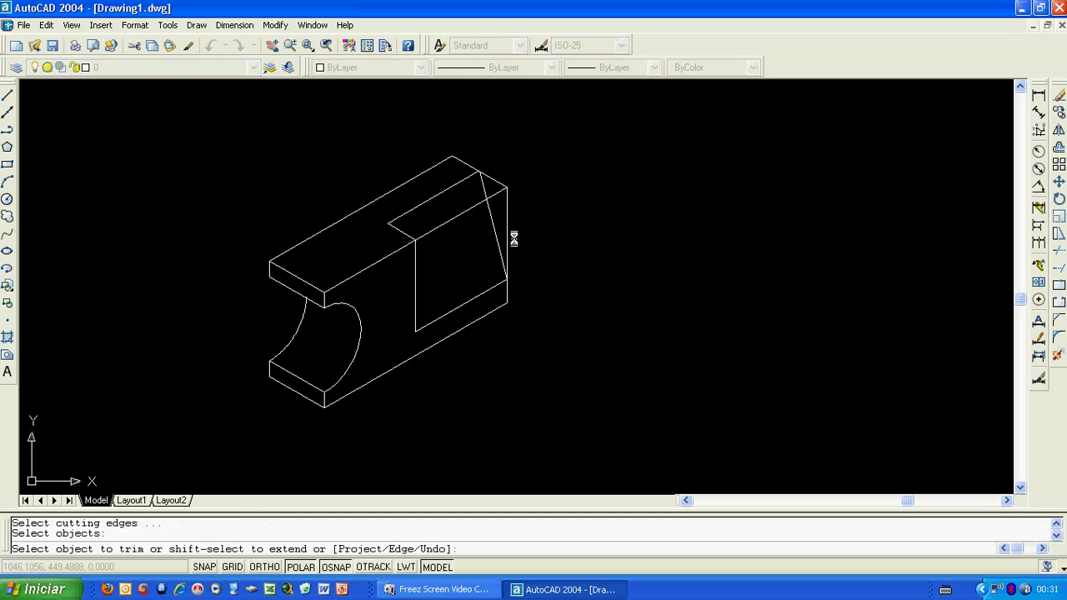
pyautogui.click(507, 217)
pyautogui.click(495, 181)
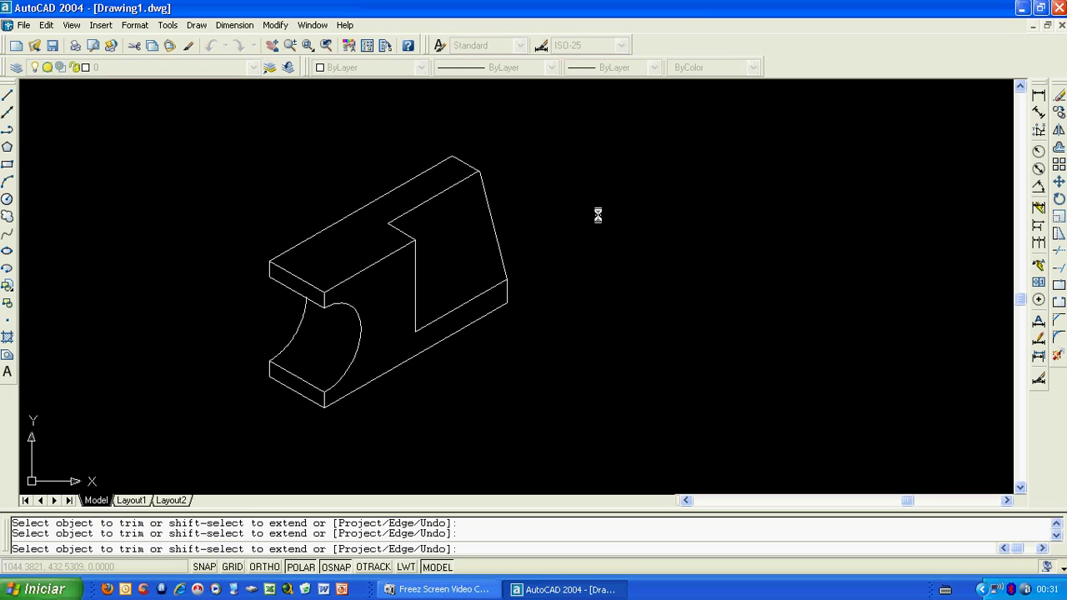
pyautogui.press('Escape')
pyautogui.moveTo(517, 233); pyautogui.dragTo(614, 239, button='middle')
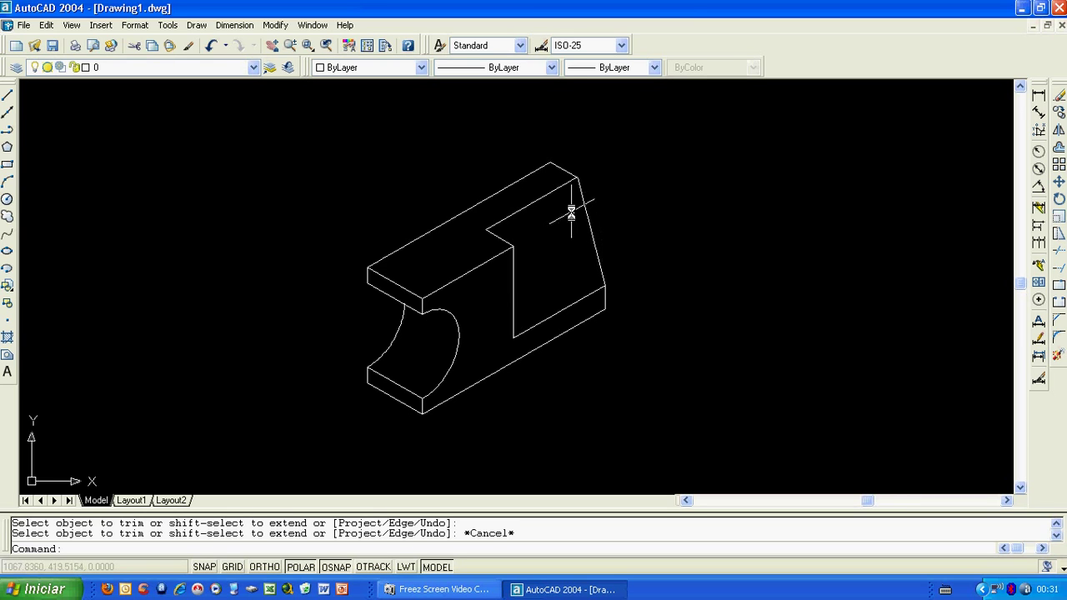
pyautogui.scroll(2, 624, 176)
pyautogui.moveTo(624, 176)
pyautogui.mouseDown(button='middle')
pyautogui.moveTo(626, 192)
pyautogui.moveTo(631, 178)
pyautogui.mouseUp(button='middle')
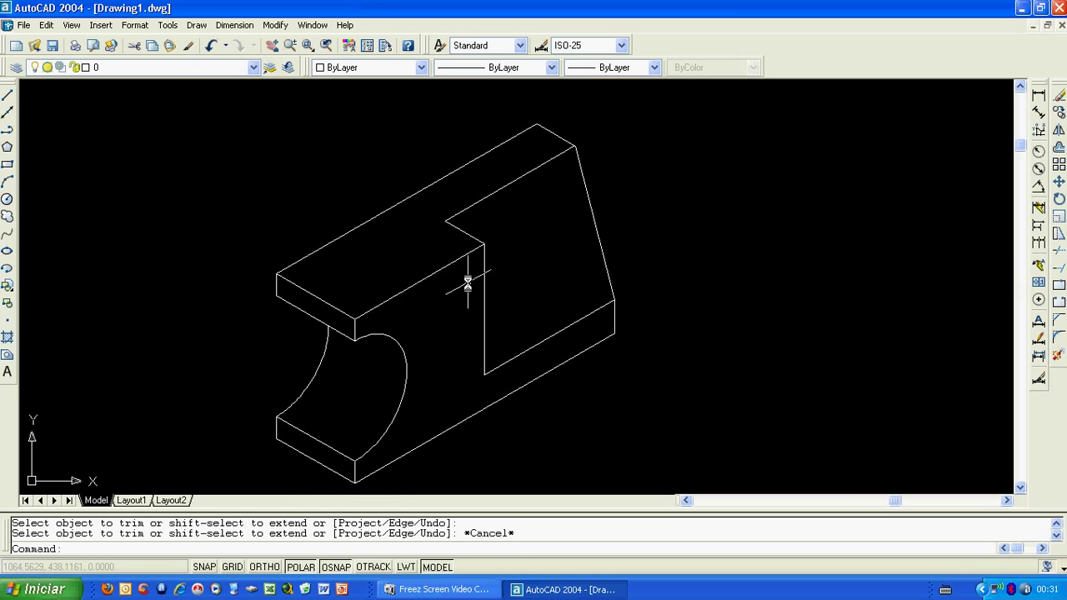
pyautogui.click(1056, 338)
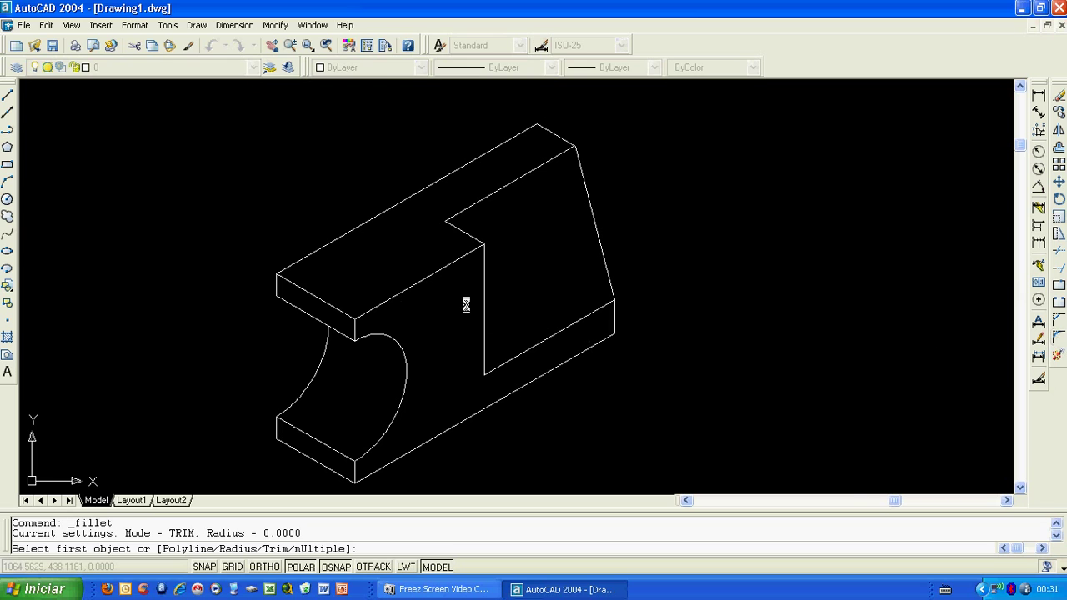
# Try filleting the top slab's edges, restarting the fillet with a radius of 3
pyautogui.click(429, 278)
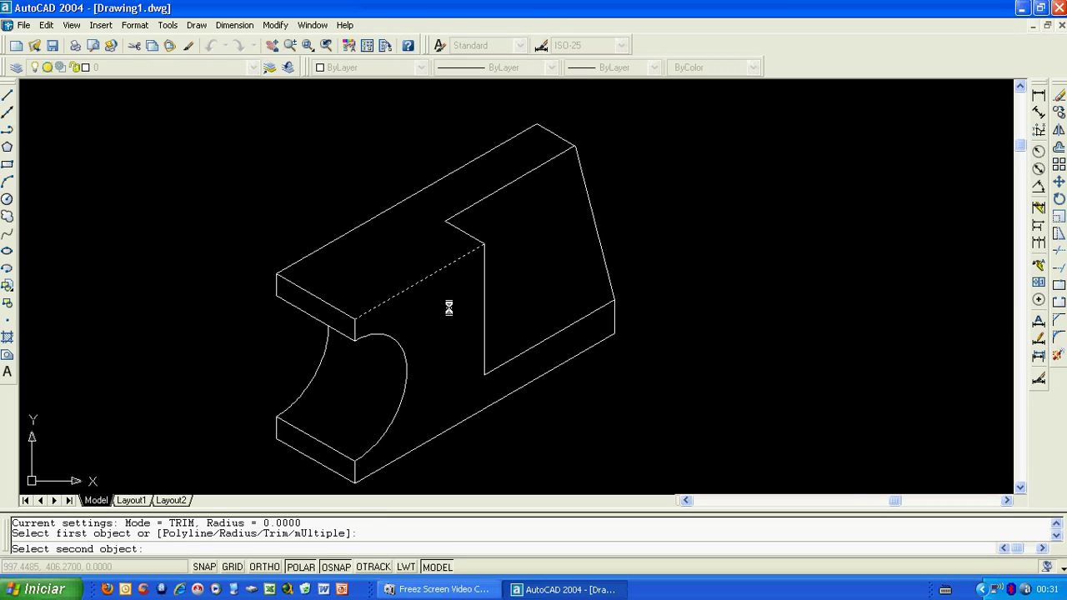
pyautogui.click(449, 308)
pyautogui.click(448, 308)
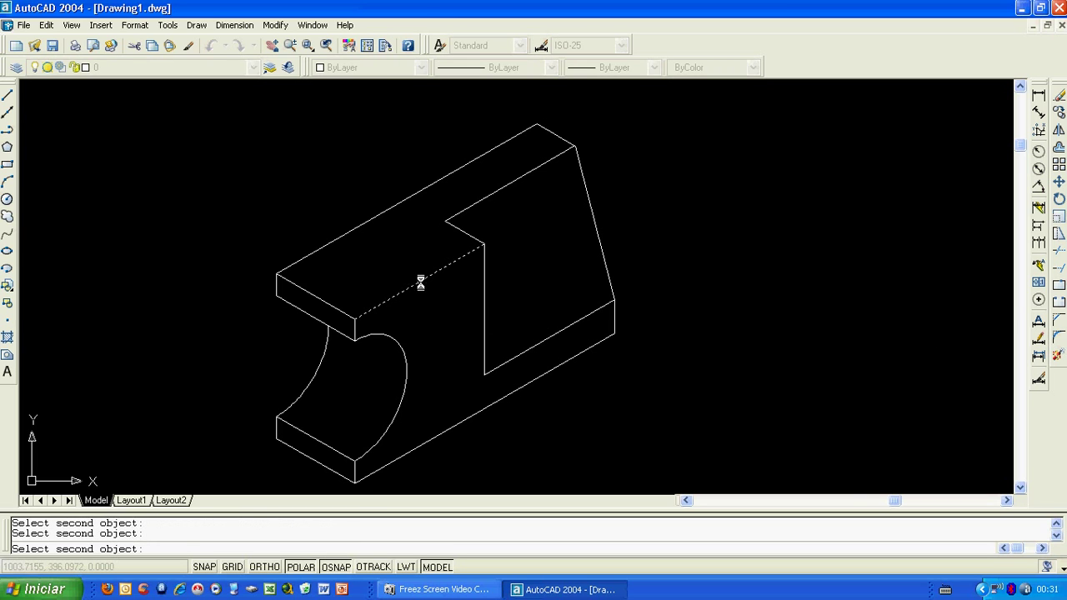
pyautogui.click(422, 284)
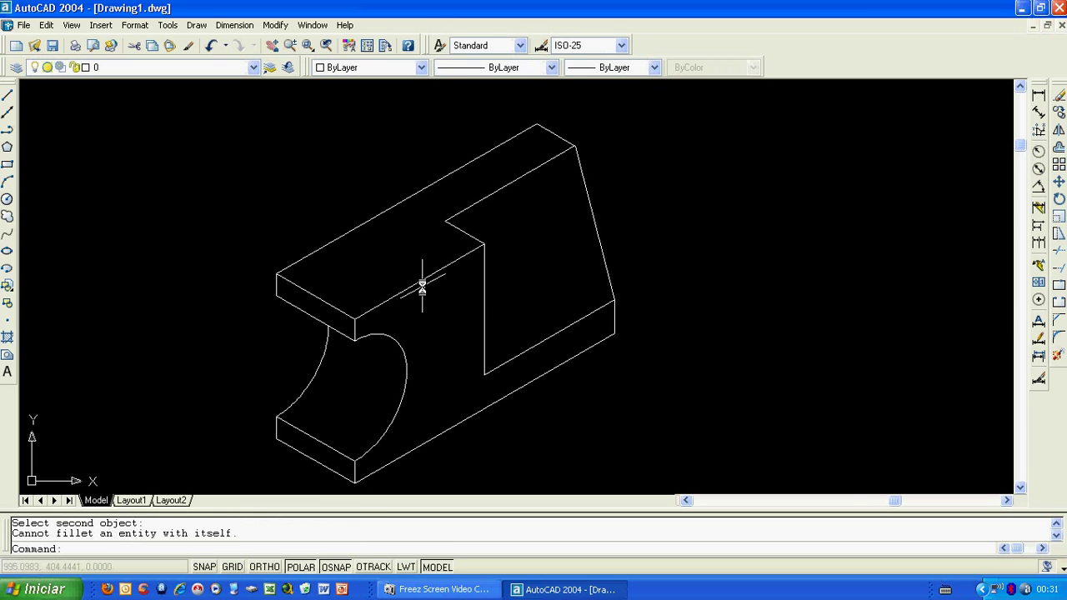
pyautogui.rightClick(445, 321)
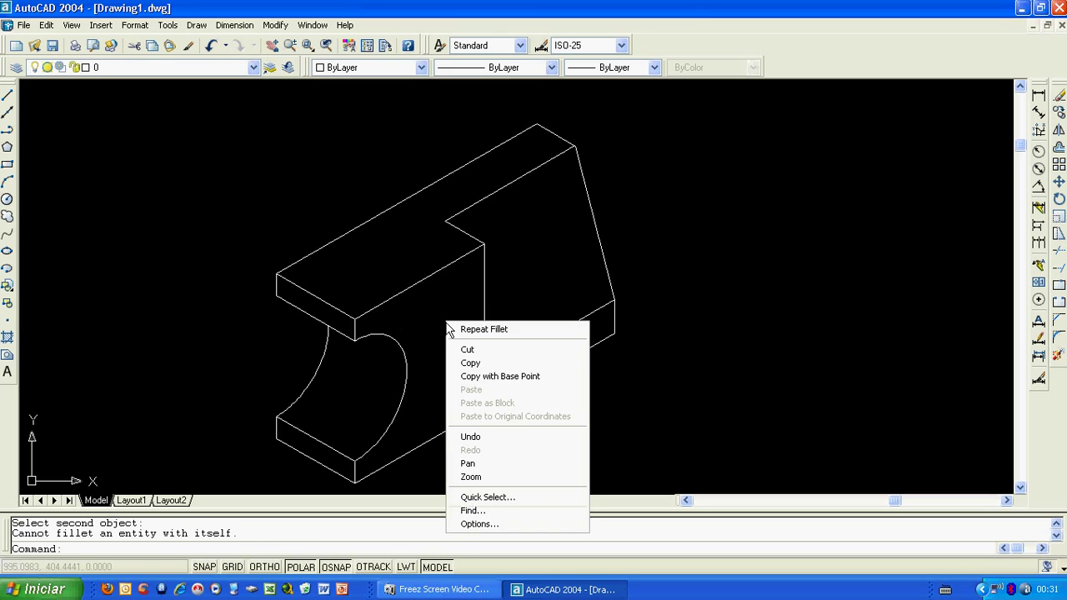
pyautogui.click(472, 330)
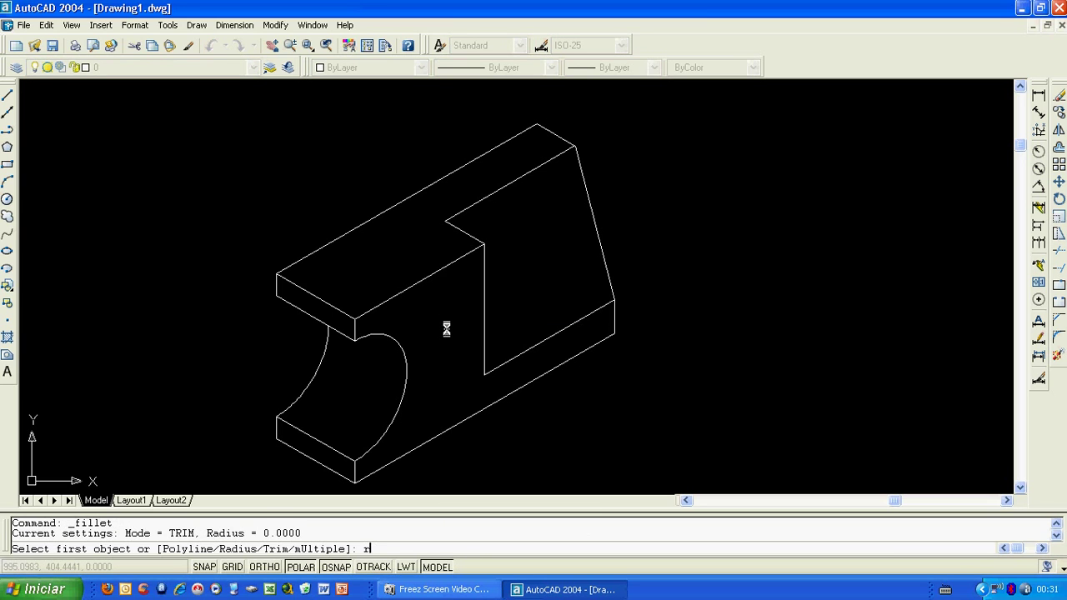
pyautogui.press('Return')
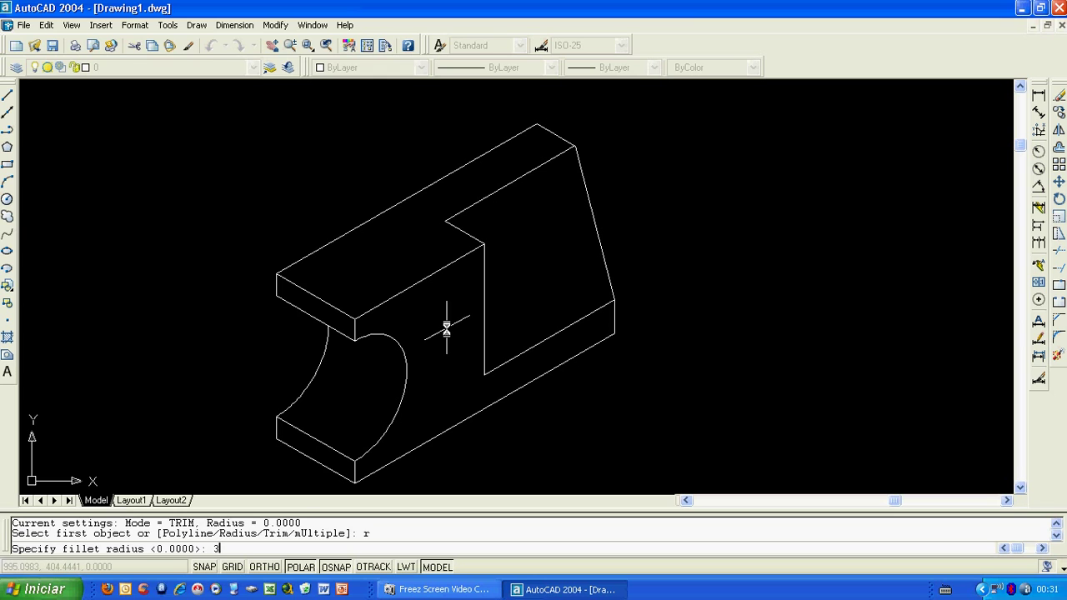
pyautogui.press('Return')
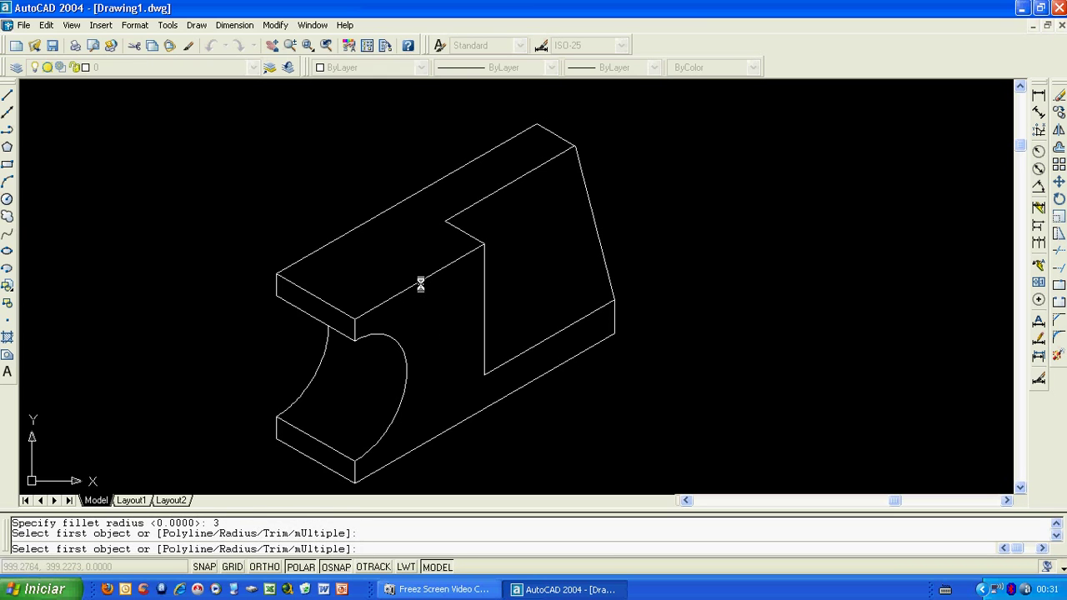
pyautogui.click(421, 284)
pyautogui.click(421, 284)
# Fillet the corner between the top edges, then undo it and pan the view
pyautogui.rightClick(364, 281)
pyautogui.click(405, 288)
pyautogui.click(409, 287)
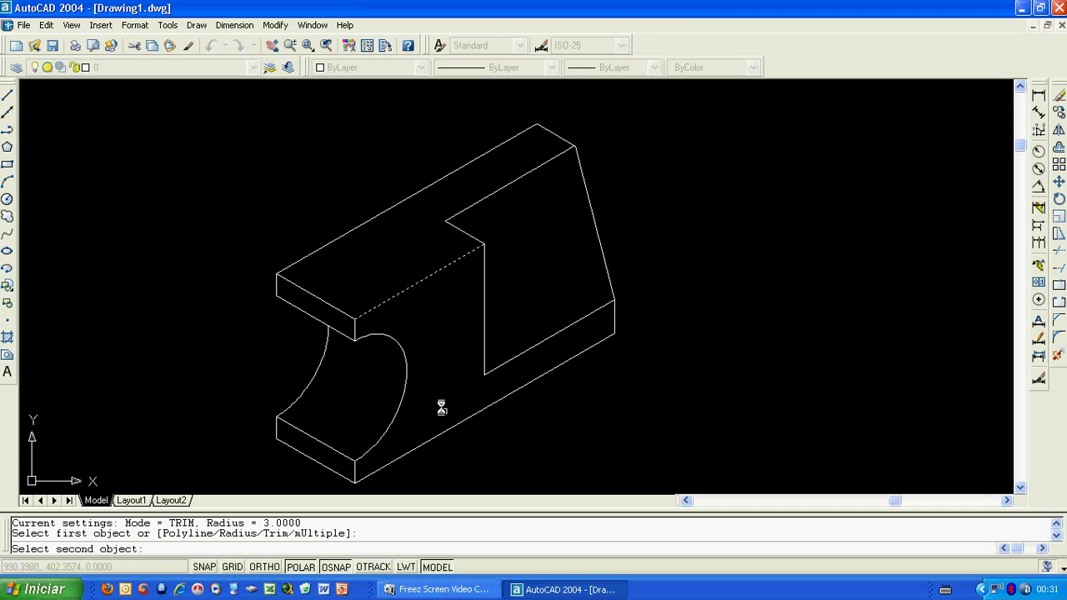
pyautogui.click(353, 228)
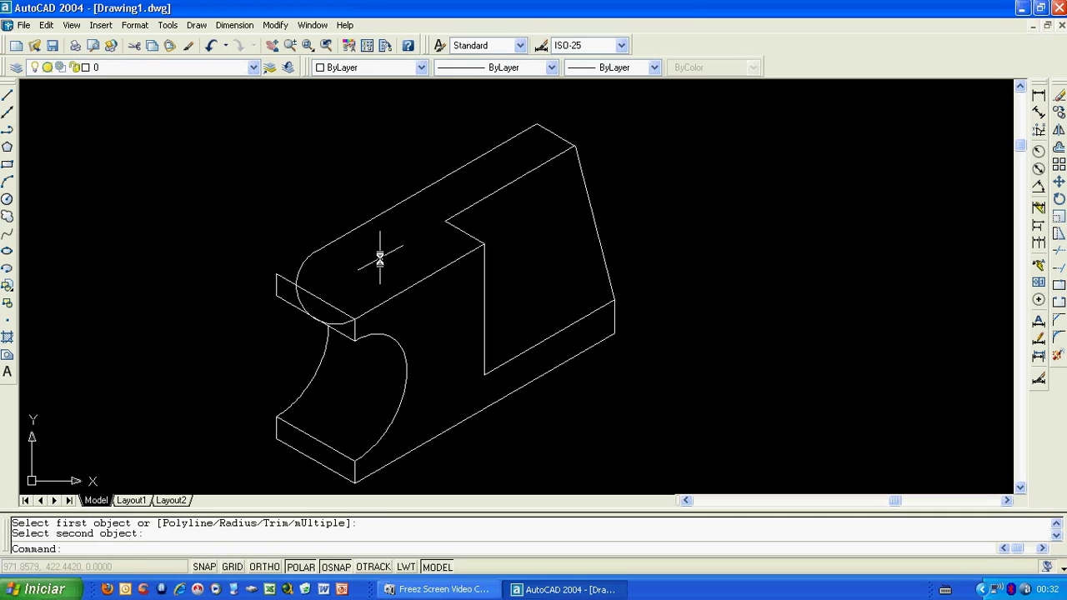
pyautogui.write('u')
pyautogui.press('Return')
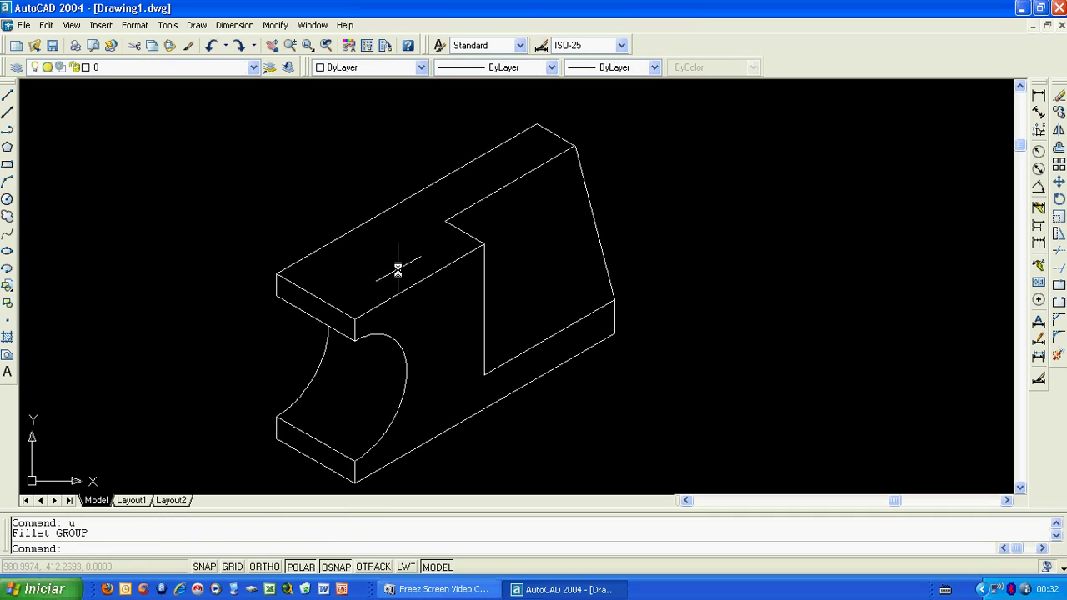
pyautogui.moveTo(522, 249); pyautogui.dragTo(551, 228, button='middle')
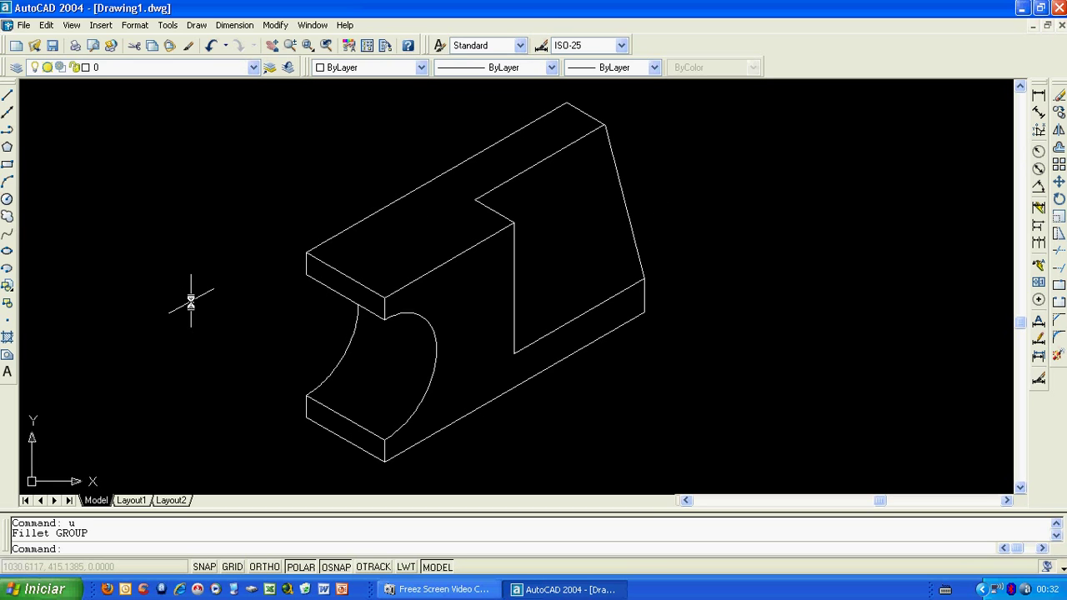
# Switch to the left isoplane and draw a small isocircle at the slab's front corner
pyautogui.press('F5')
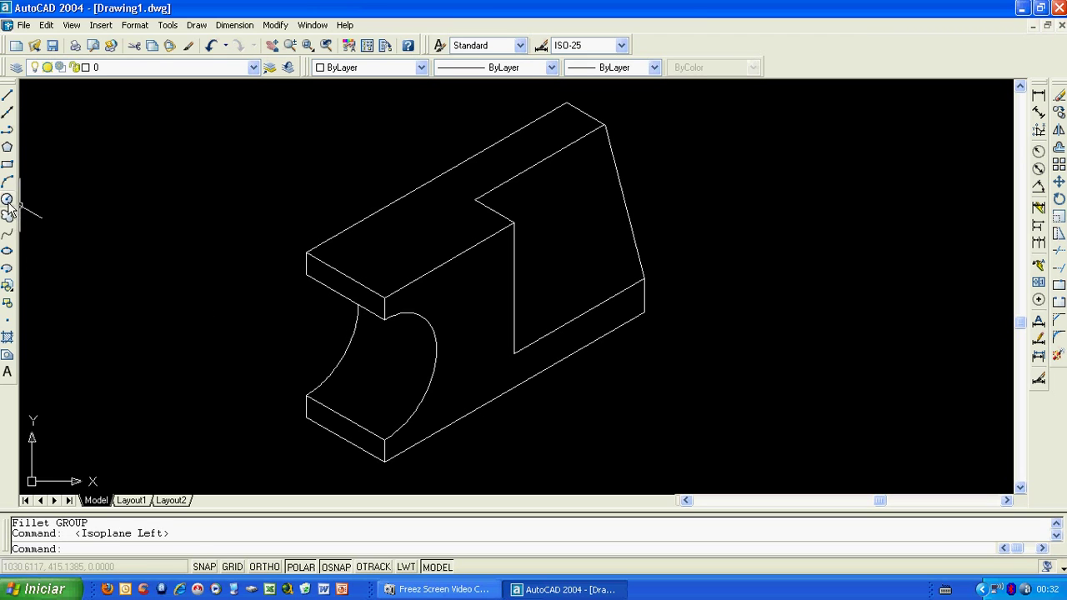
pyautogui.click(7, 251)
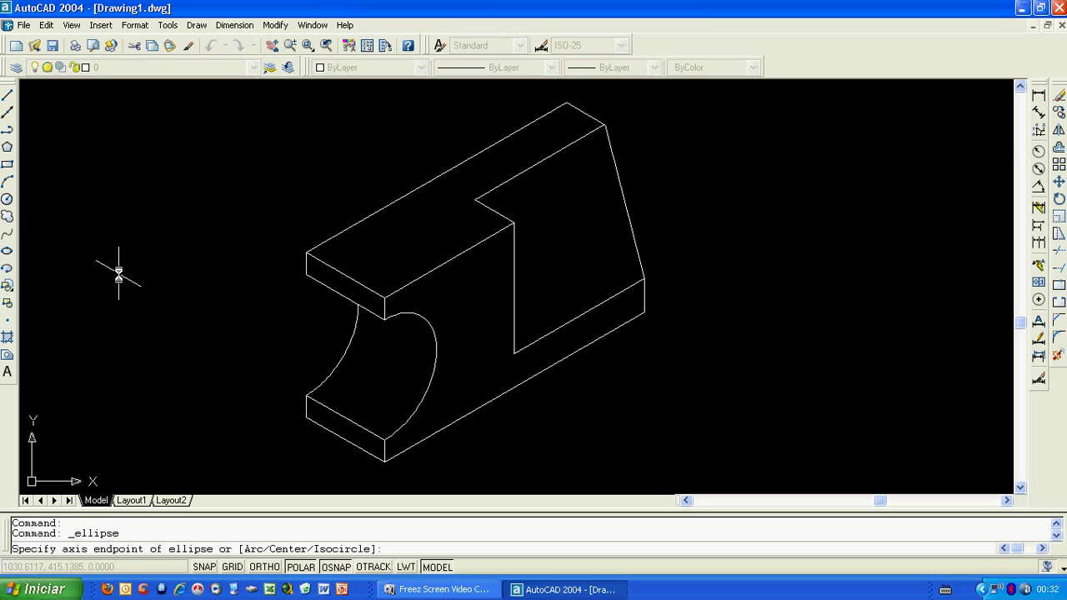
pyautogui.write('i')
pyautogui.press('Return')
pyautogui.scroll(4, 392, 279)
pyautogui.scroll(2, 358, 362)
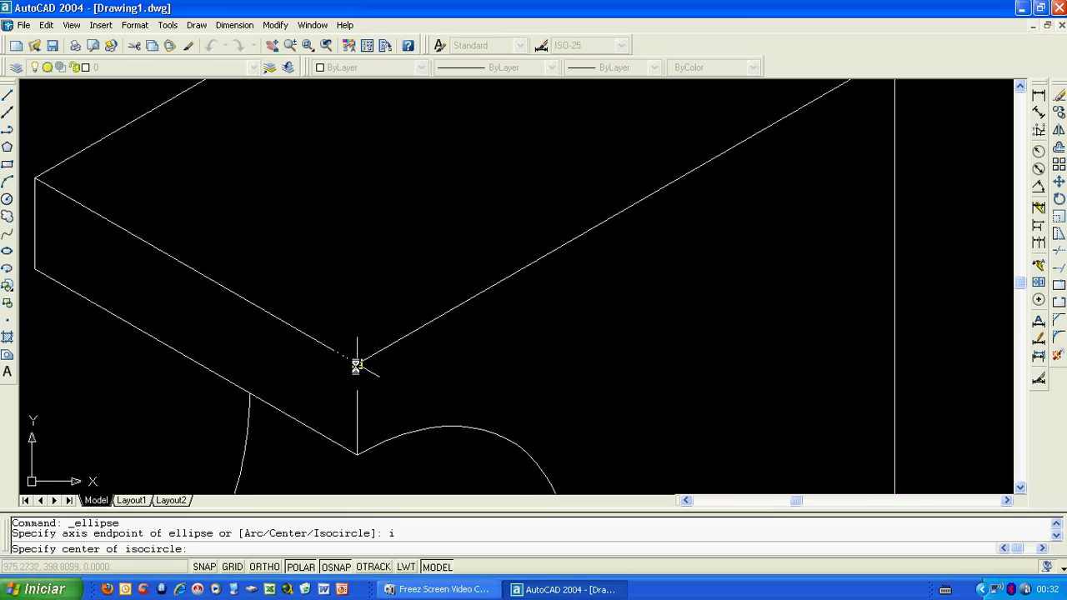
pyautogui.click(355, 360)
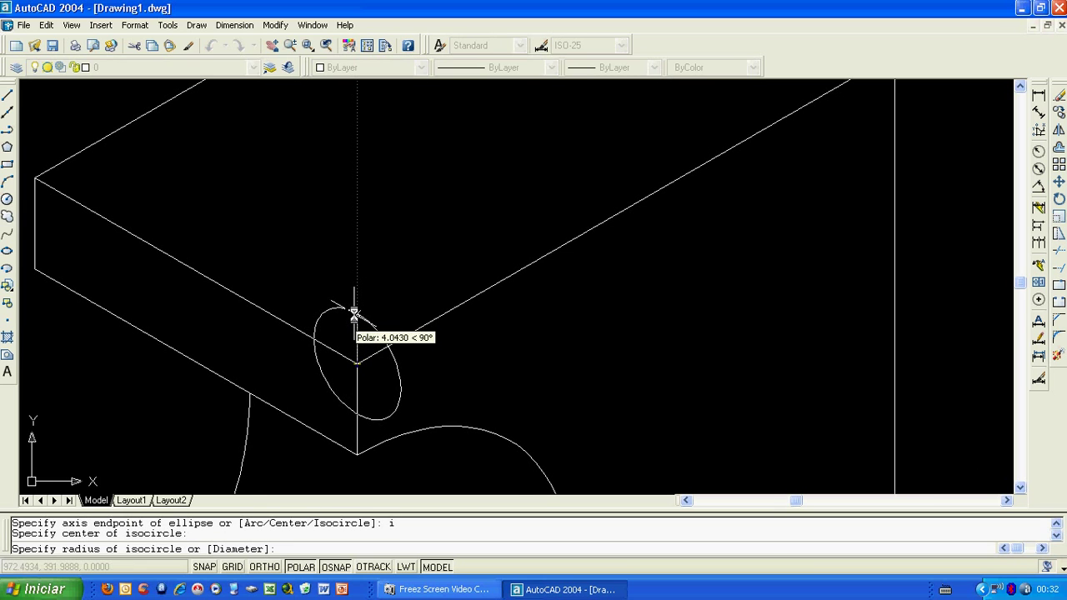
pyautogui.click(354, 314)
pyautogui.scroll(-2, 383, 325)
pyautogui.scroll(-1, 350, 321)
pyautogui.scroll(-1, 336, 311)
# Move the isocircle from the front corner to the notch's inner corner
pyautogui.click(1058, 182)
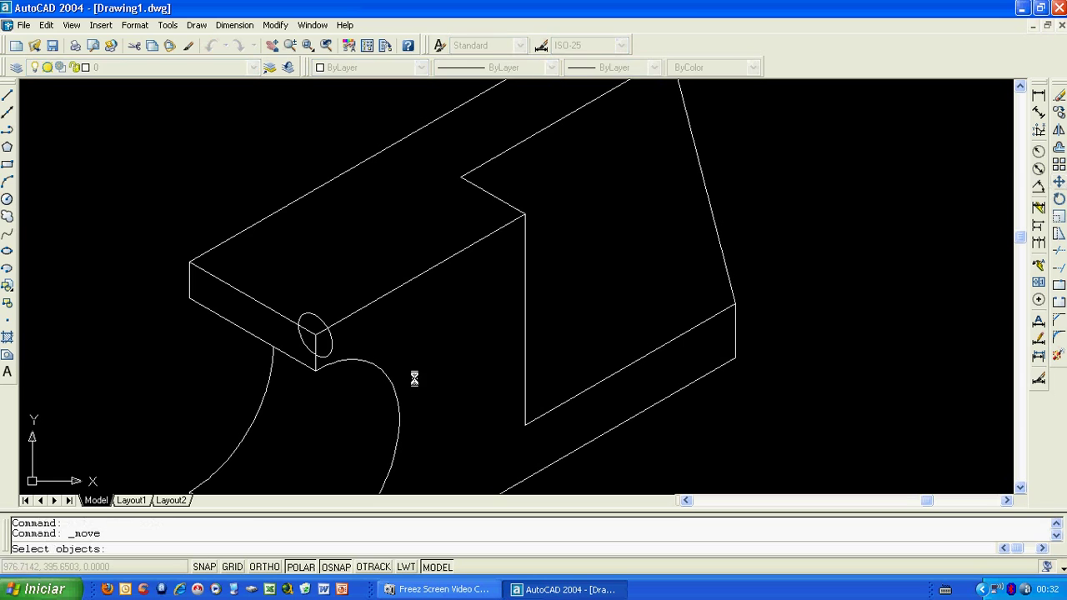
pyautogui.click(331, 347)
pyautogui.press('Return')
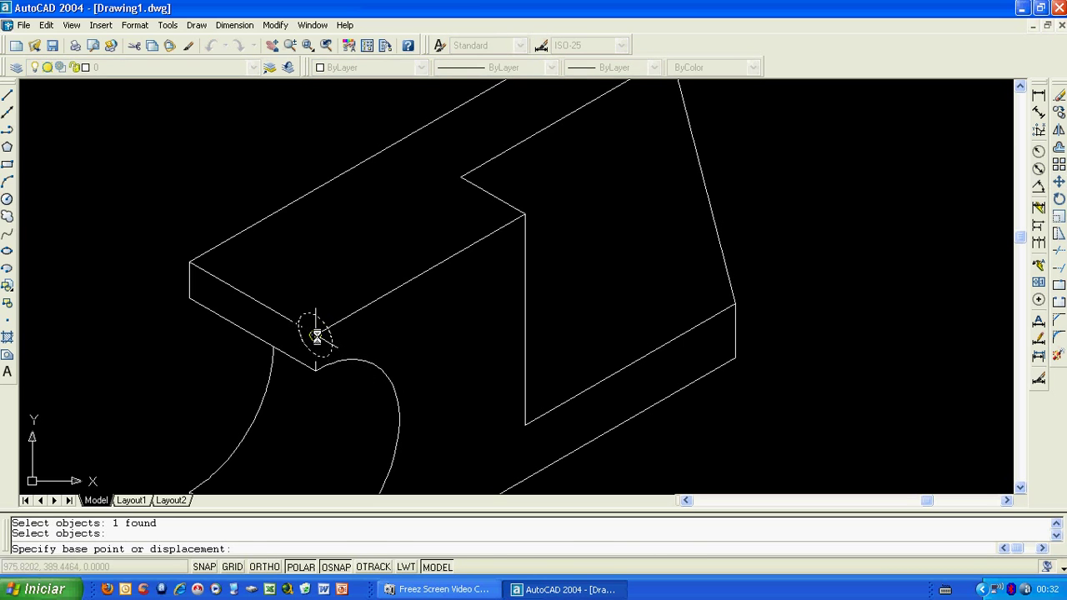
pyautogui.click(316, 333)
pyautogui.click(523, 217)
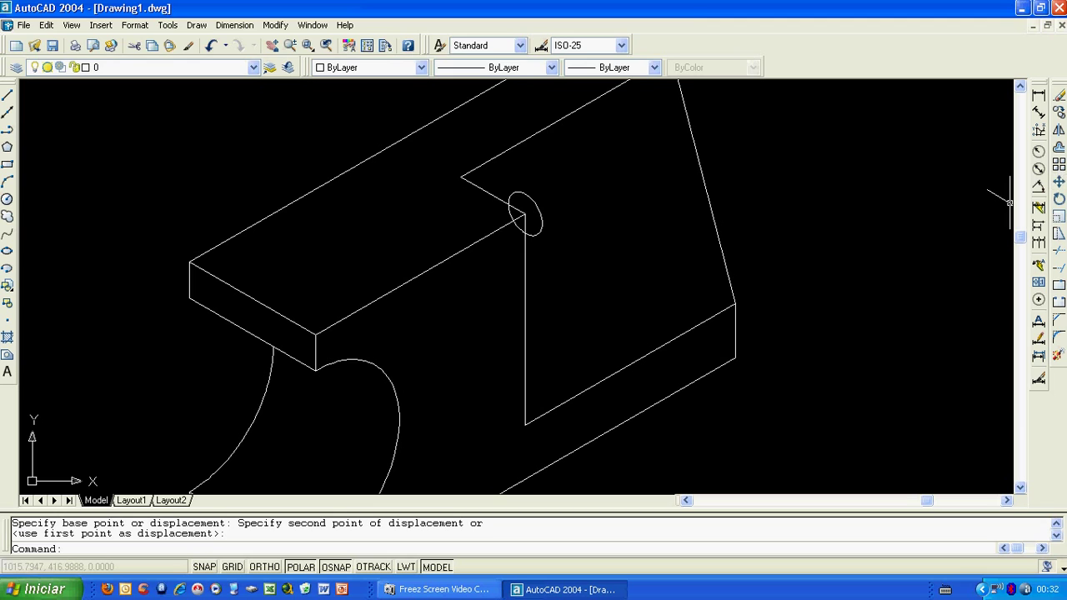
# Copy the isocircle back to the slab's front corner
pyautogui.click(1057, 114)
pyautogui.click(541, 223)
pyautogui.press('Return')
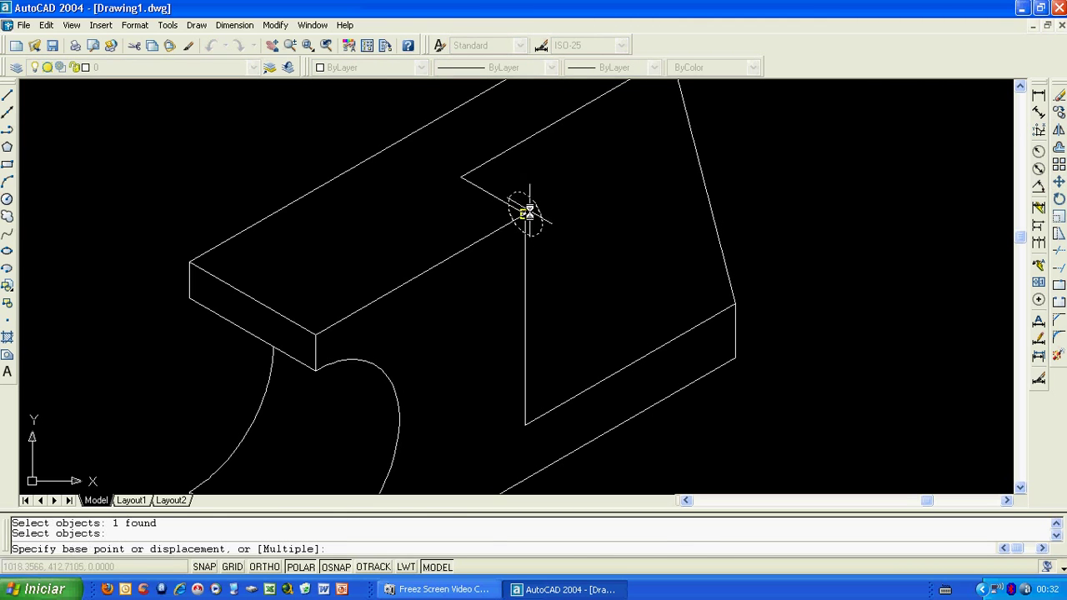
pyautogui.click(524, 216)
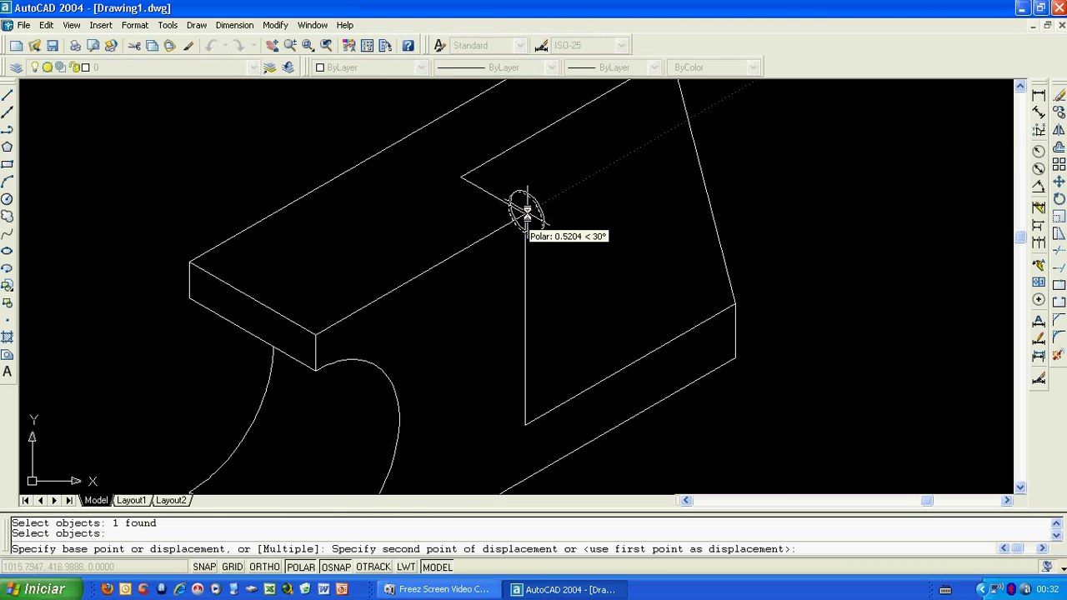
pyautogui.click(315, 335)
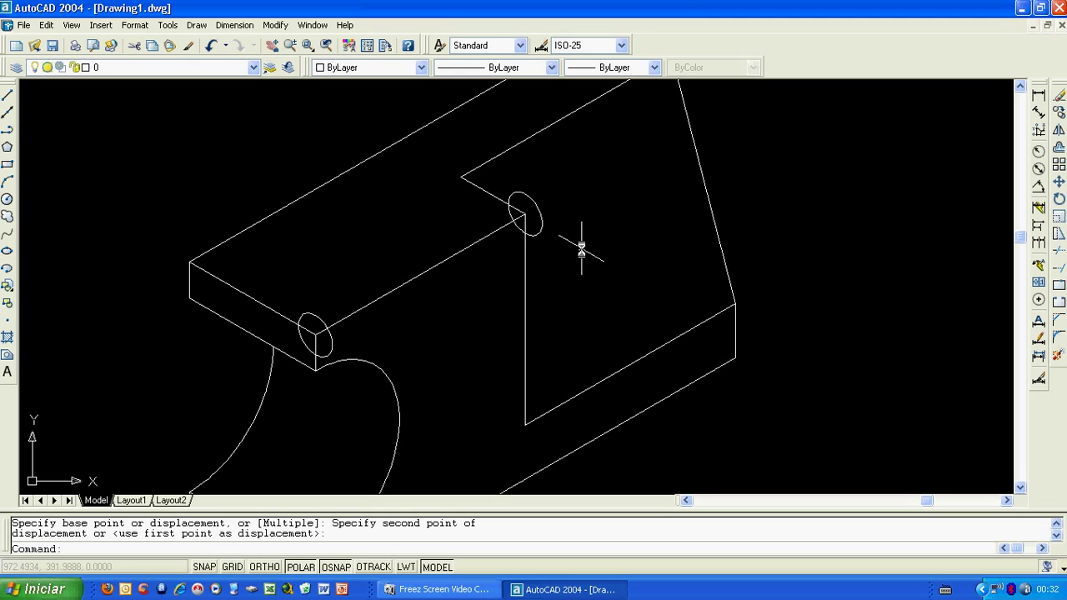
# Draw two lines linking the front and far isocircles along the slab's front edge
pyautogui.click(8, 94)
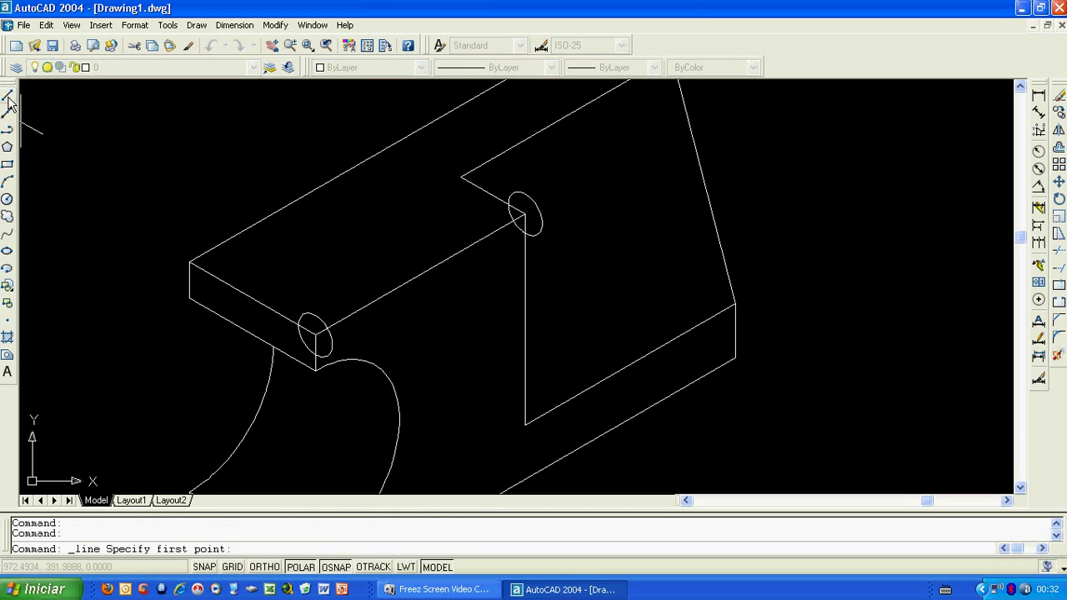
pyautogui.click(299, 328)
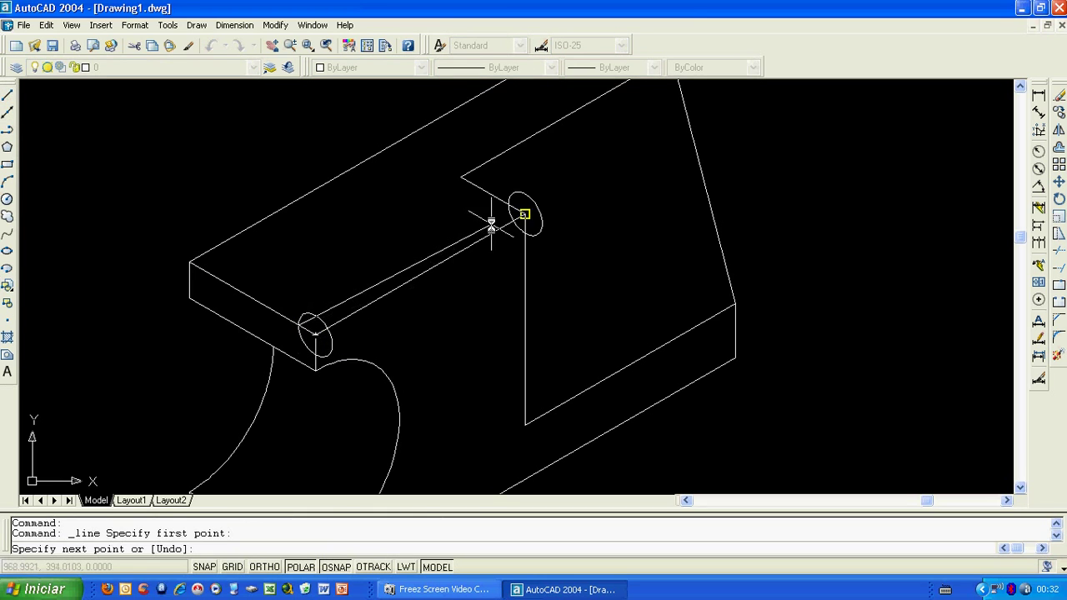
pyautogui.click(525, 214)
pyautogui.rightClick(525, 213)
pyautogui.click(531, 216)
pyautogui.rightClick(593, 208)
pyautogui.click(613, 218)
pyautogui.click(526, 237)
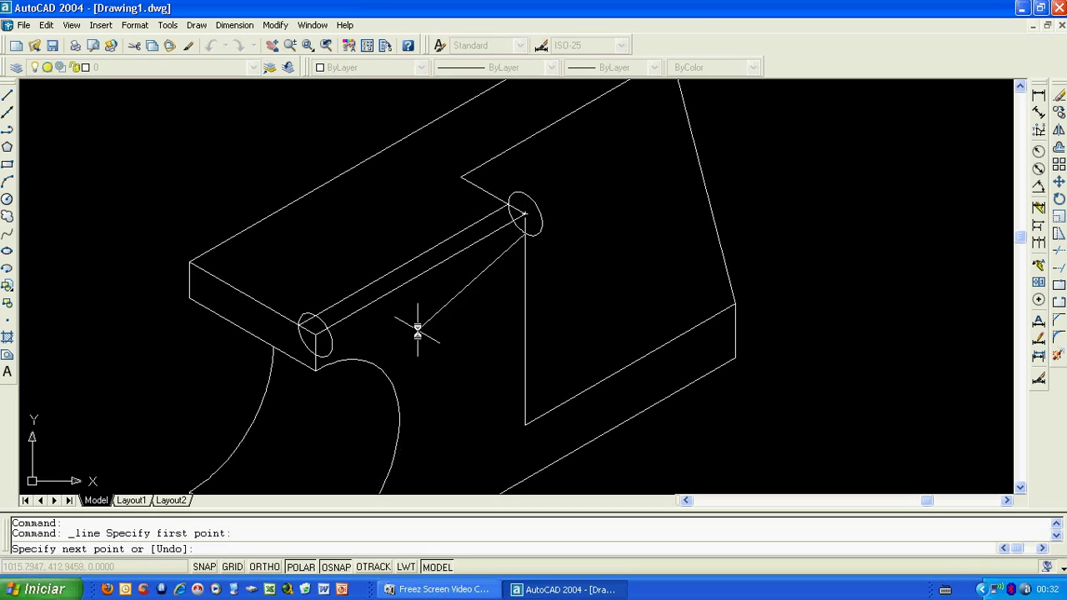
pyautogui.click(315, 357)
pyautogui.rightClick(315, 357)
pyautogui.click(345, 367)
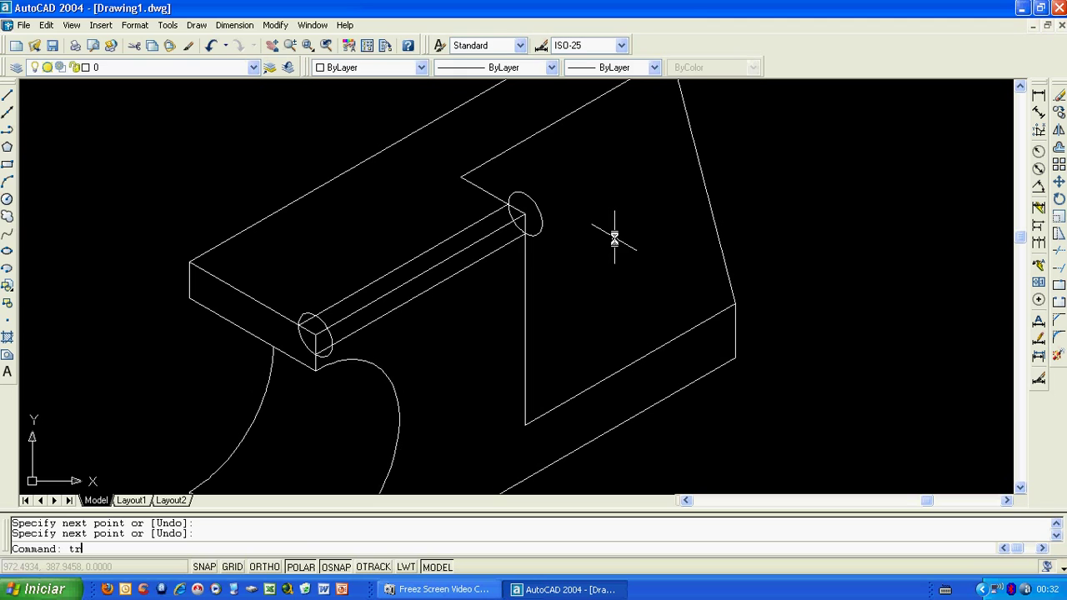
# Trim the unwanted isocircle arcs and the old sharp top edge, using all edges as cutters
pyautogui.press('Return')
pyautogui.press('Return')
pyautogui.click(540, 220)
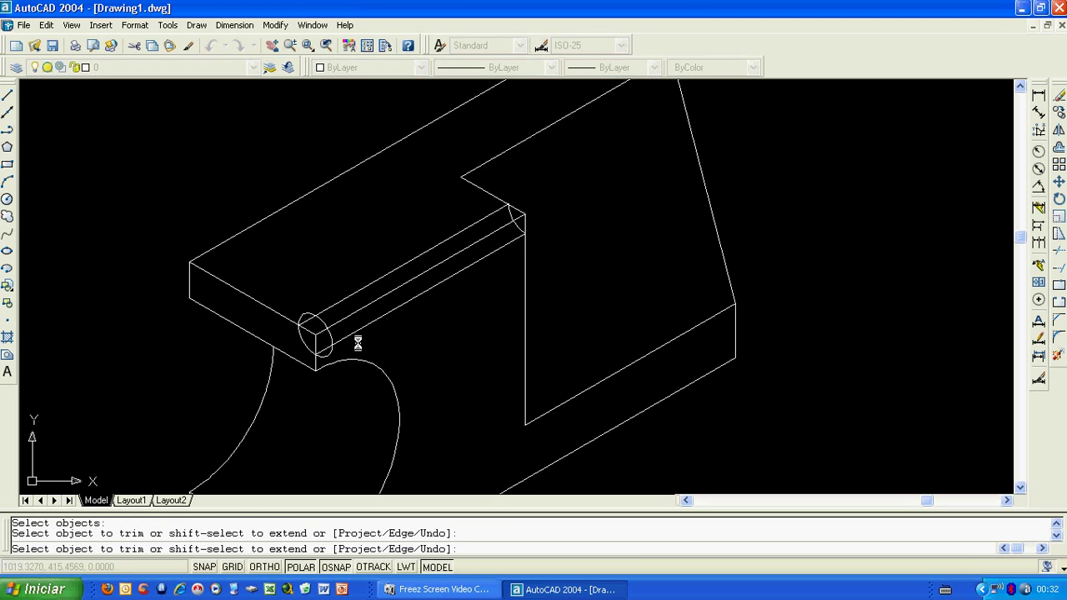
pyautogui.click(321, 323)
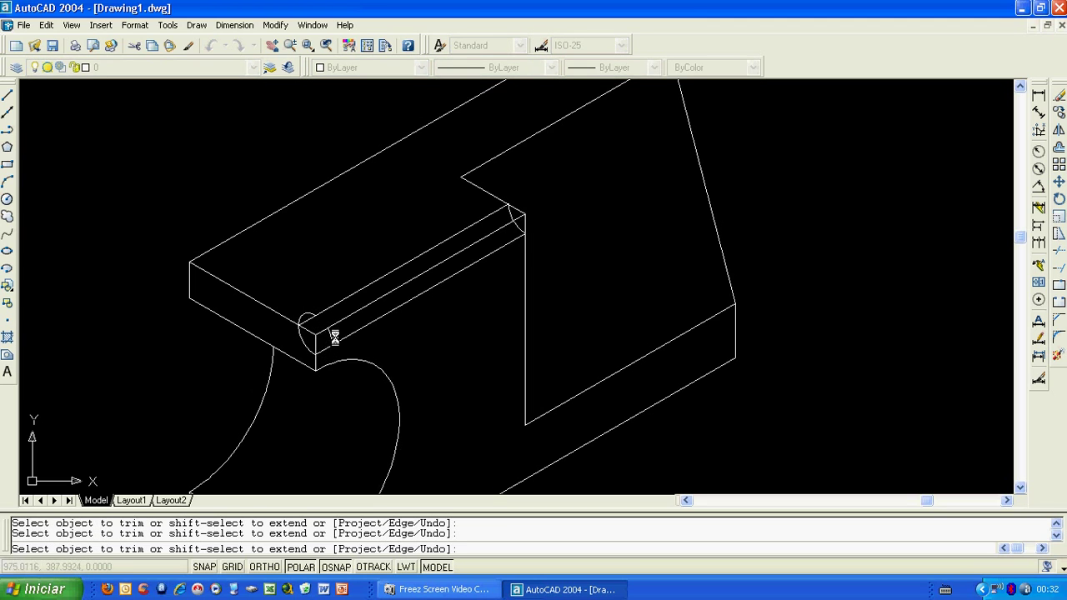
pyautogui.click(331, 338)
pyautogui.click(307, 315)
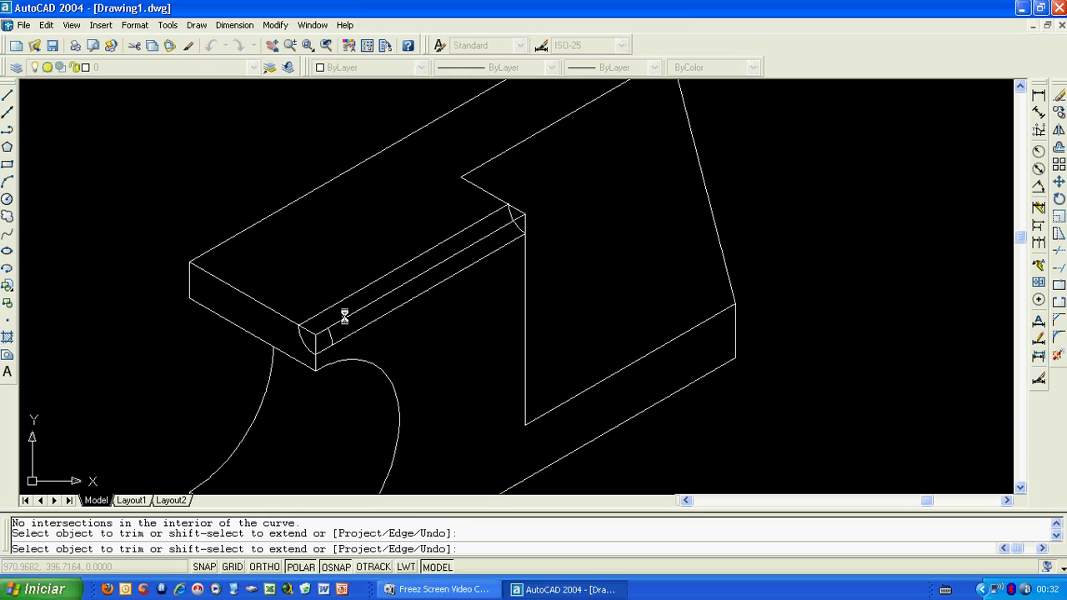
pyautogui.click(343, 317)
pyautogui.click(322, 332)
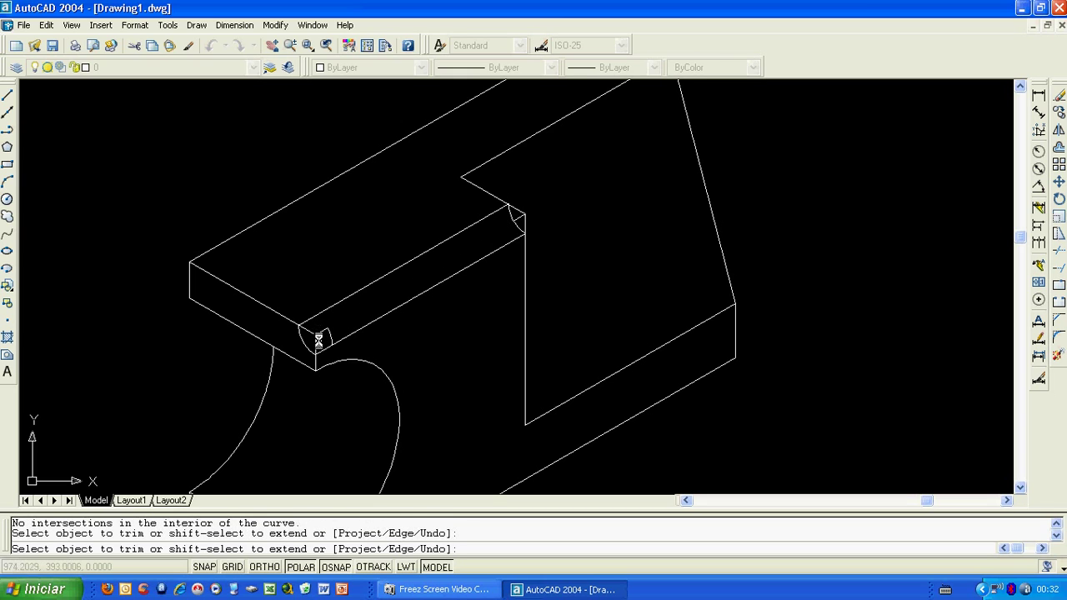
pyautogui.click(317, 340)
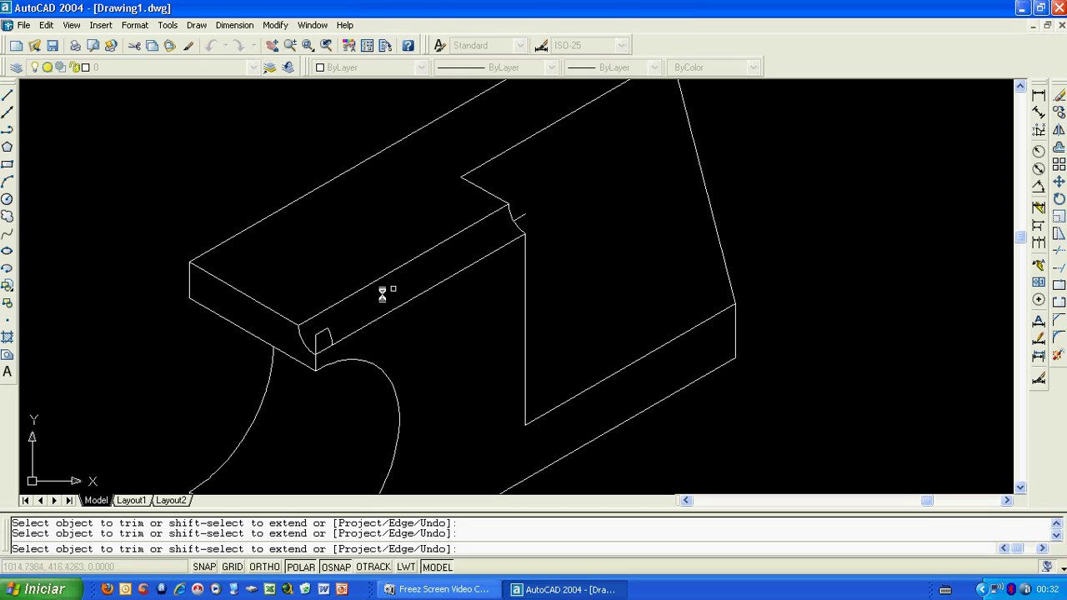
pyautogui.click(327, 335)
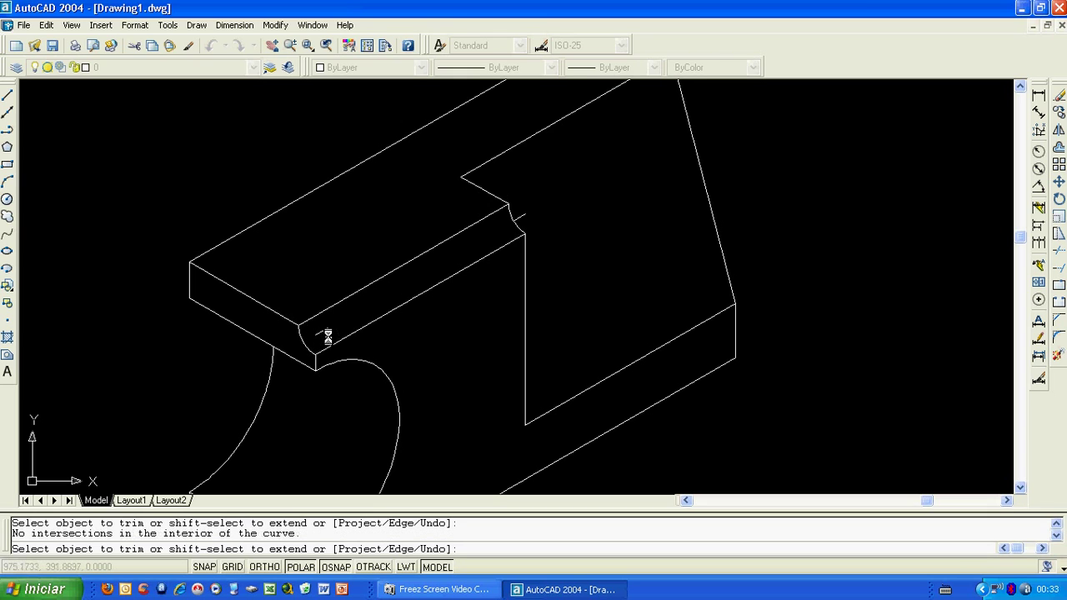
pyautogui.press('Escape')
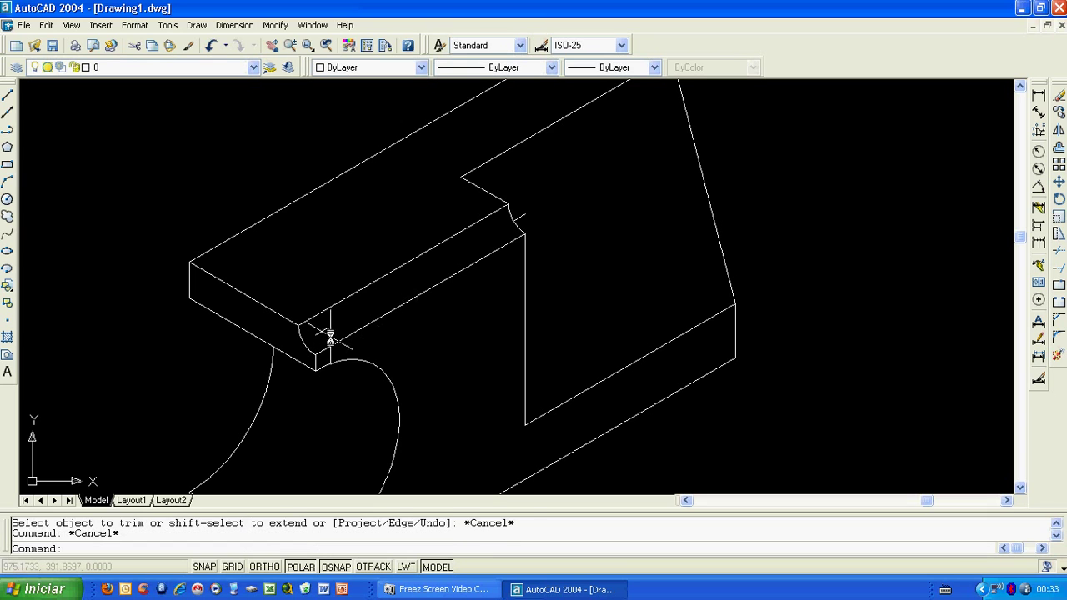
# Delete the leftover small corner arc and zoom out to view the rounded edge
pyautogui.click(325, 334)
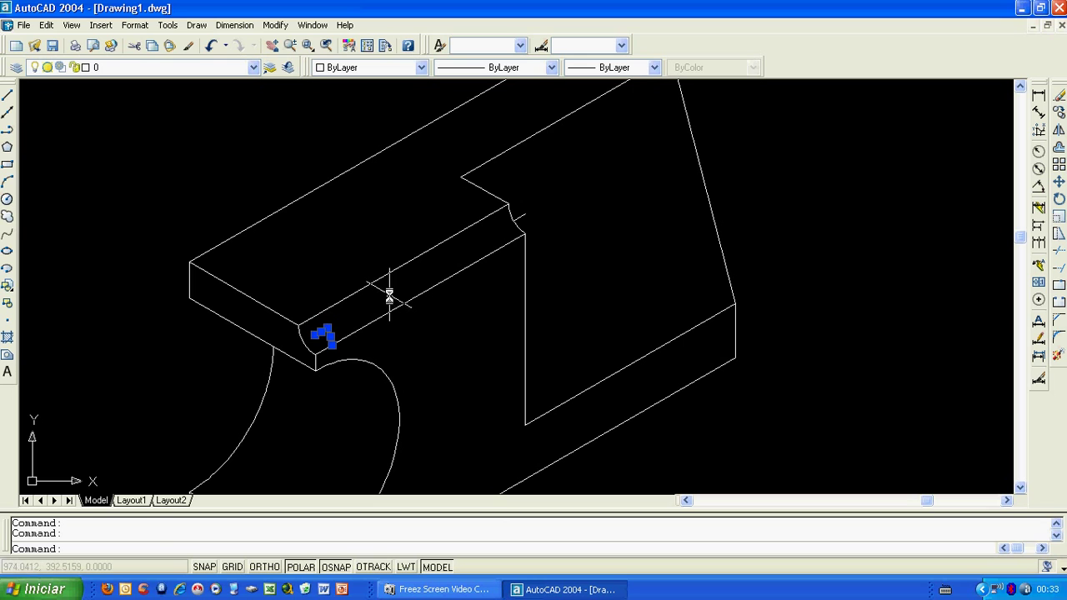
pyautogui.press('Delete')
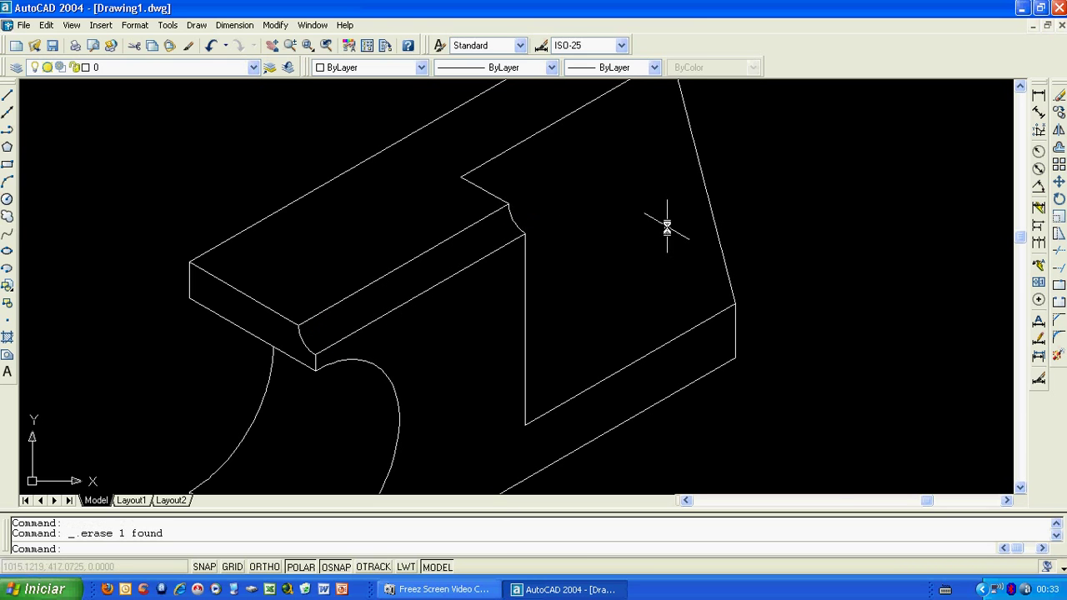
pyautogui.scroll(-3, 755, 209)
pyautogui.scroll(-2, 773, 226)
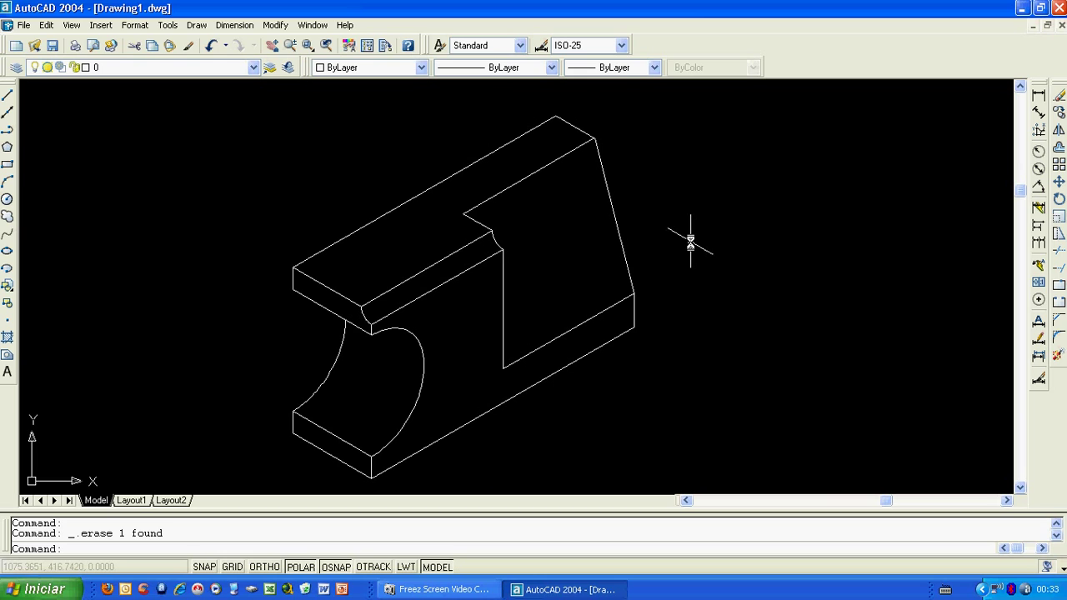
pyautogui.press('F2')
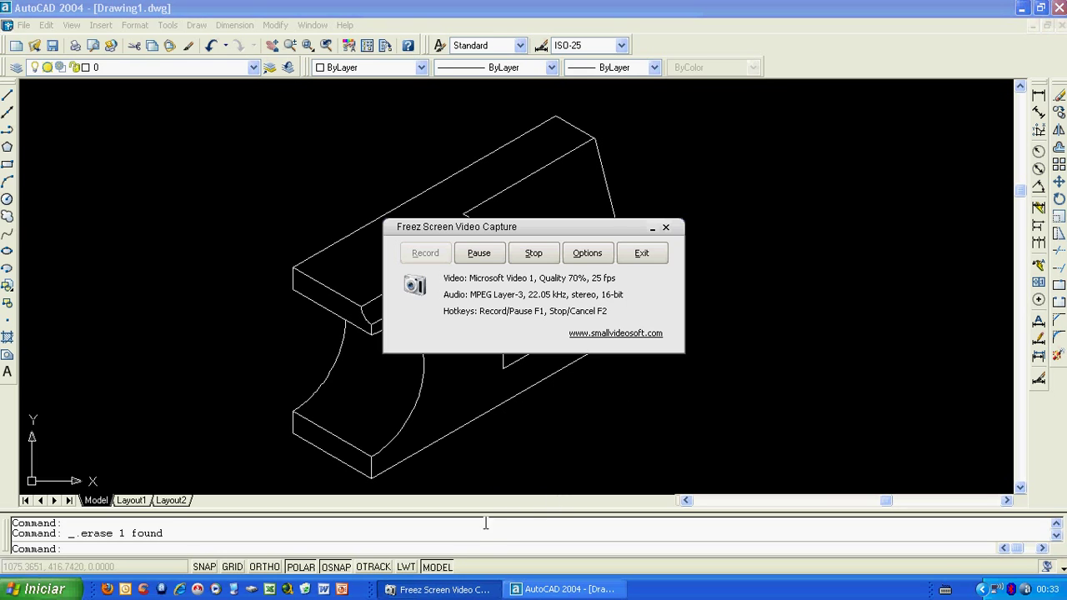